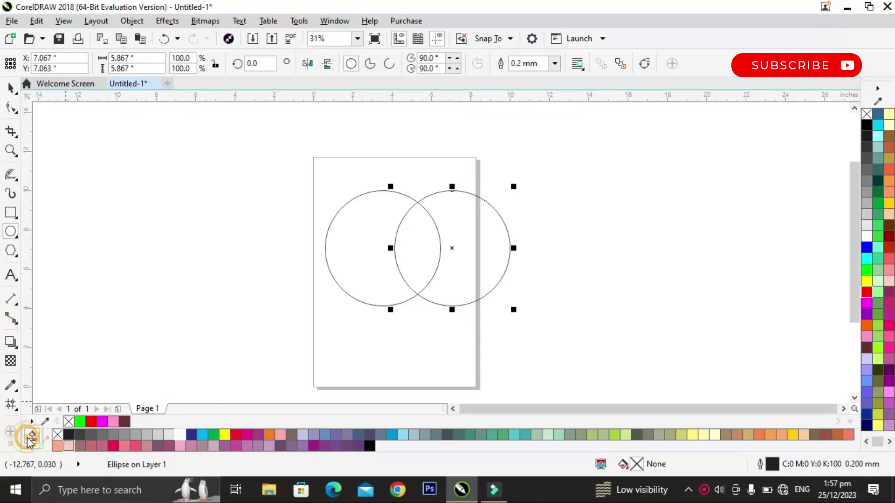
Smart-fill the overlap of the two circles with pink as a petal shape and delete both circles
left_click(421, 246)
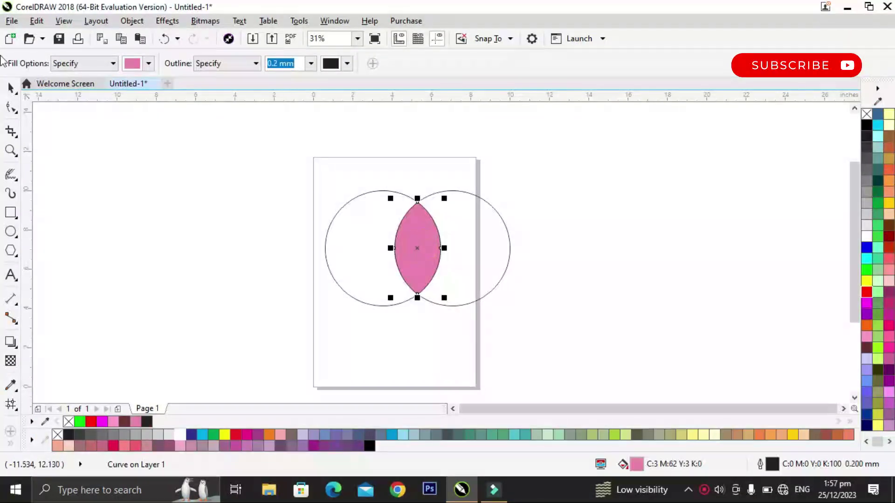
left_click(356, 263)
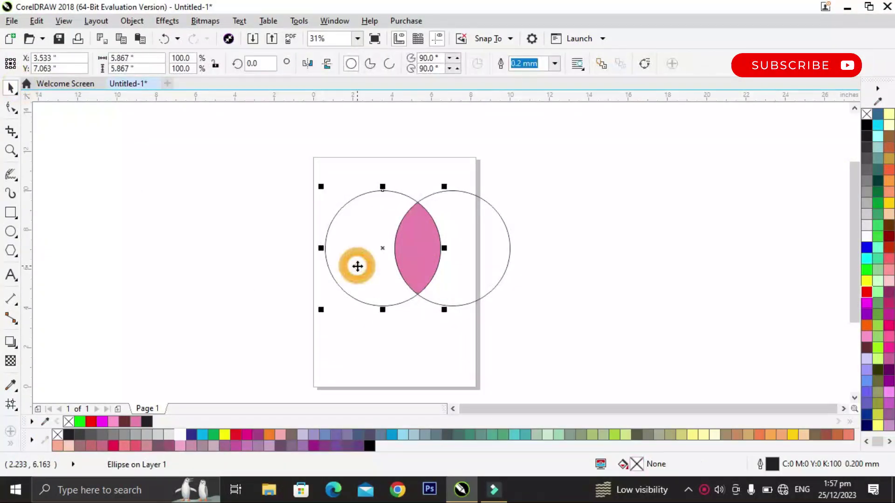
key("Delete")
key("Delete")
Move the petal to the upper middle of the page and apply a vertical fountain fill from pink at its top tip to red at its bottom
left_click(424, 259)
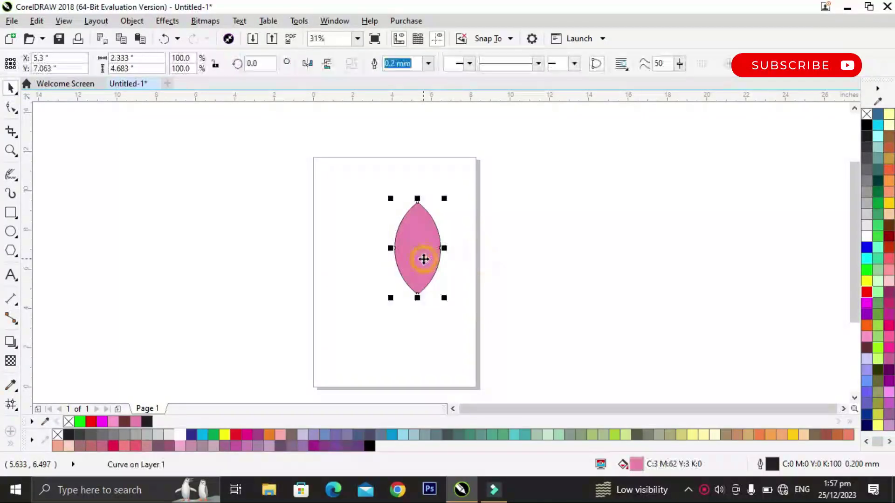
left_click_drag(423, 250, 397, 220)
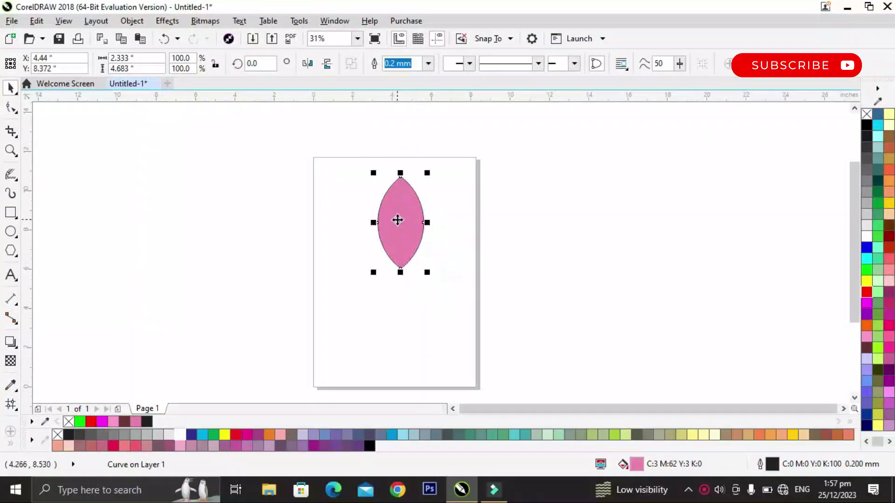
key("g")
left_click(399, 184)
left_click_drag(399, 208, 400, 270)
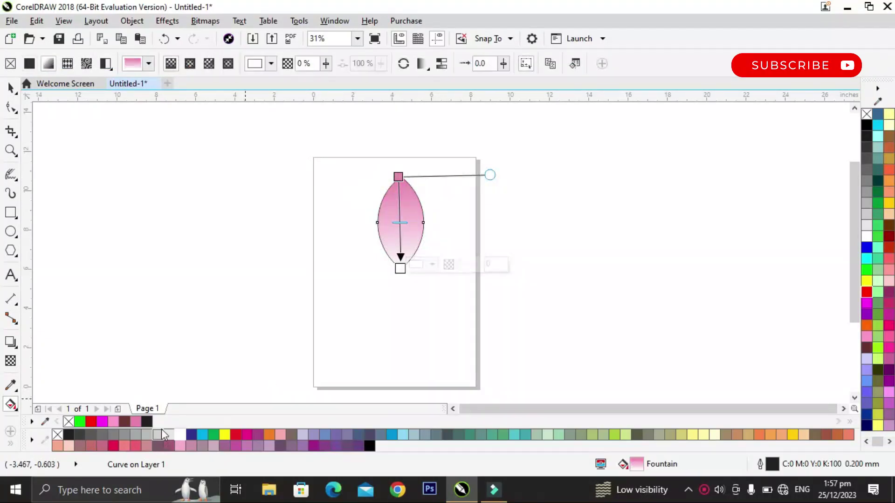
left_click(236, 435)
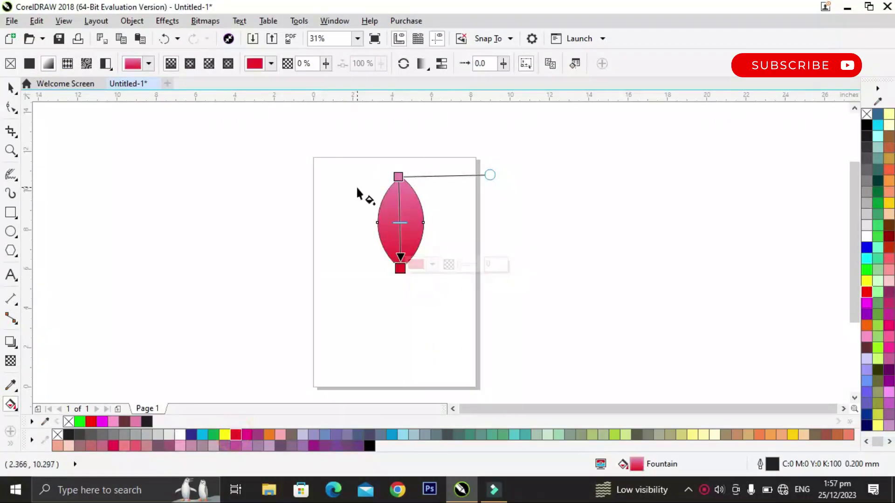
Recolour the petal's fountain fill to black at both tips with an added red colour node at the middle
left_click(399, 175)
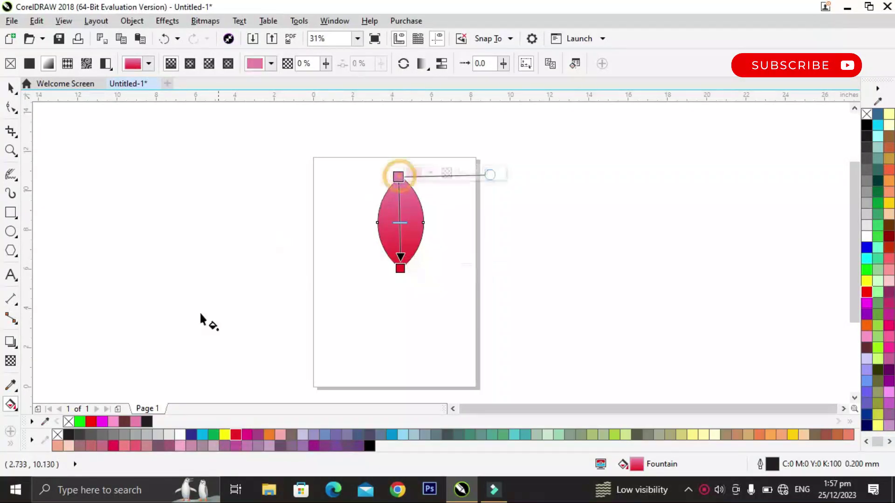
left_click(148, 423)
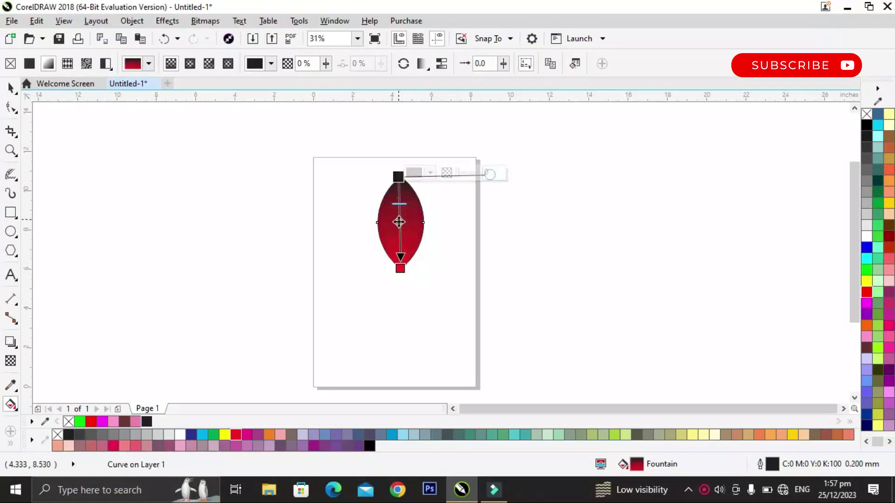
left_click(399, 269)
double_click(399, 223)
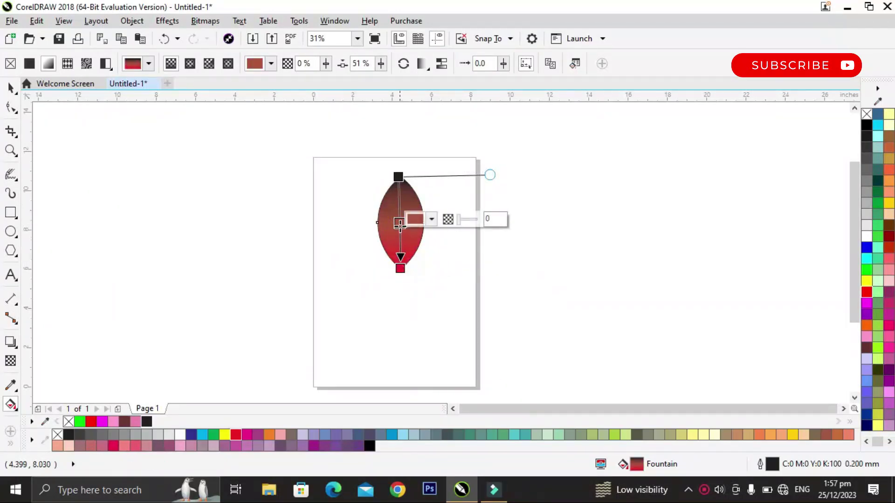
left_click(238, 435)
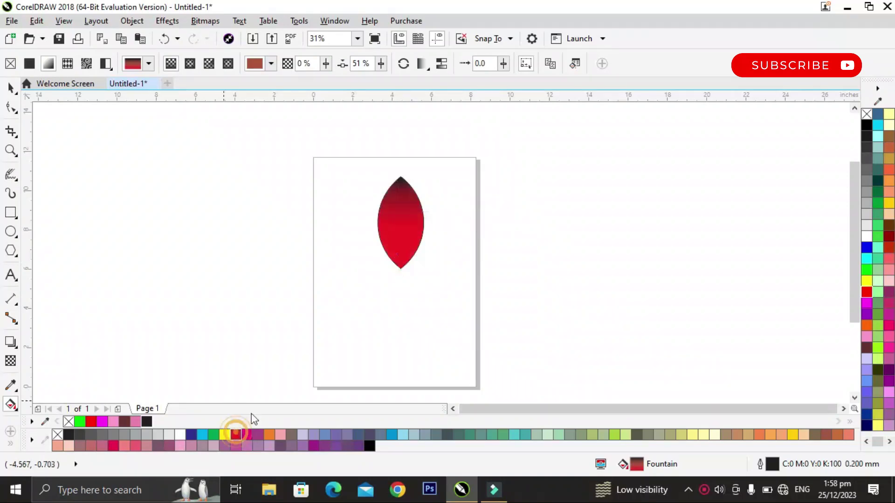
left_click(400, 268)
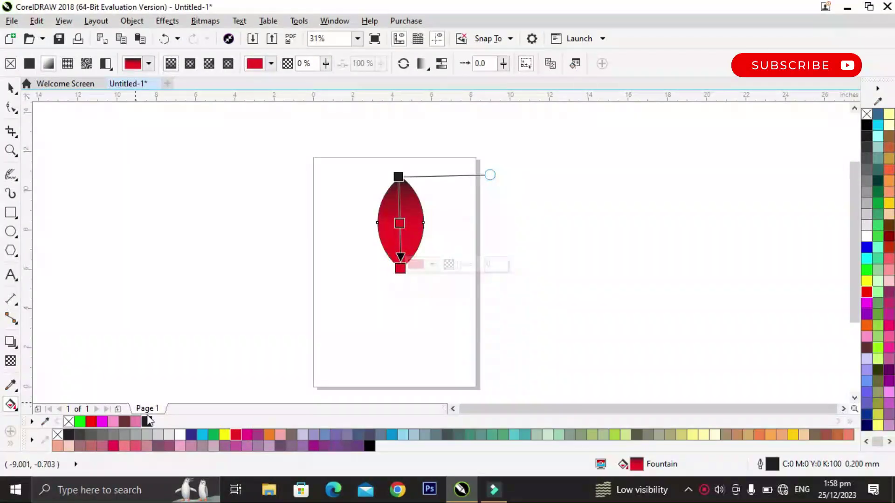
left_click(146, 422)
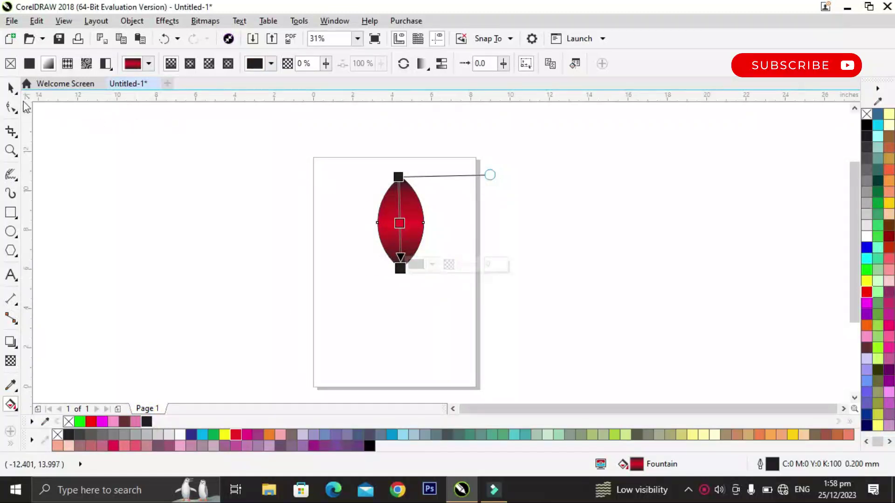
Move the petal's rotation centre to its bottom tip and make one copy rotated 15° clockwise
left_click(9, 88)
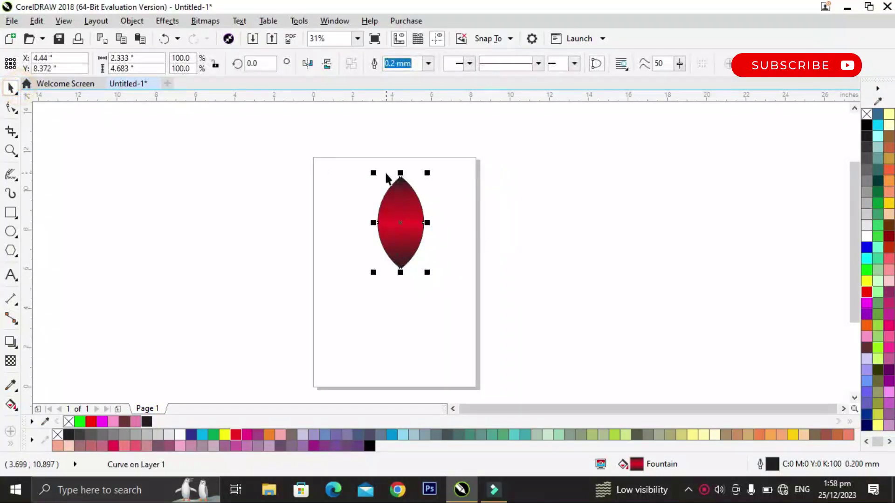
left_click(403, 237)
left_click_drag(400, 222, 398, 253)
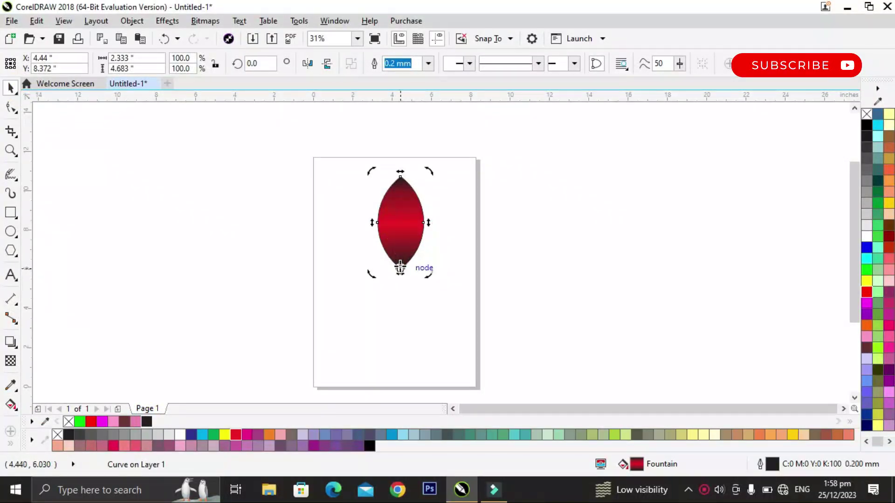
left_click_drag(428, 170, 451, 192)
Repeat the 15° rotated copy around the bottom tip until the petals form a flower
key("ctrl+r")
key("ctrl+r")
key("ctrl+r")
key("ctrl+r")
key("ctrl+r")
key("ctrl+r")
key("ctrl+r")
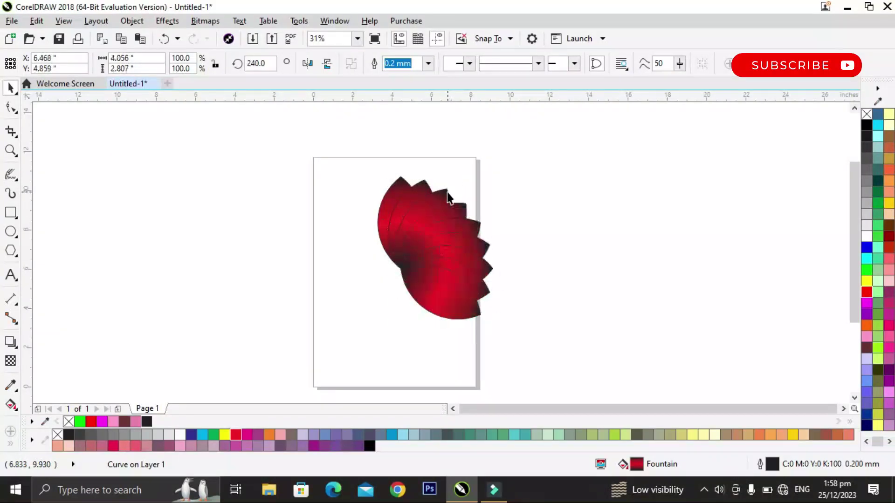
key("ctrl+r")
key("ctrl+r")
key("ctrl+r")
key("ctrl+r")
key("ctrl+r")
key("ctrl+r")
key("ctrl+r")
key("ctrl+r")
key("ctrl+r")
key("ctrl+r")
key("ctrl+r")
key("ctrl+r")
key("ctrl+r")
Remove the outline from all the petals and group them into one flower
left_click(202, 170)
left_click_drag(265, 145, 616, 377)
right_click(866, 115)
left_click(703, 177)
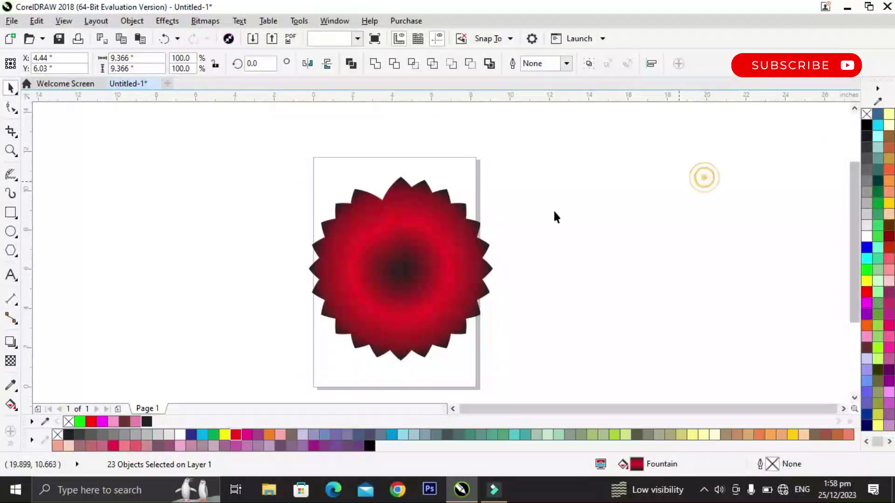
left_click(421, 265)
left_click_drag(254, 168, 643, 379)
key("ctrl+g")
Move the red flower group off the page to its right and scale it to about 74%
left_click_drag(404, 265, 729, 223)
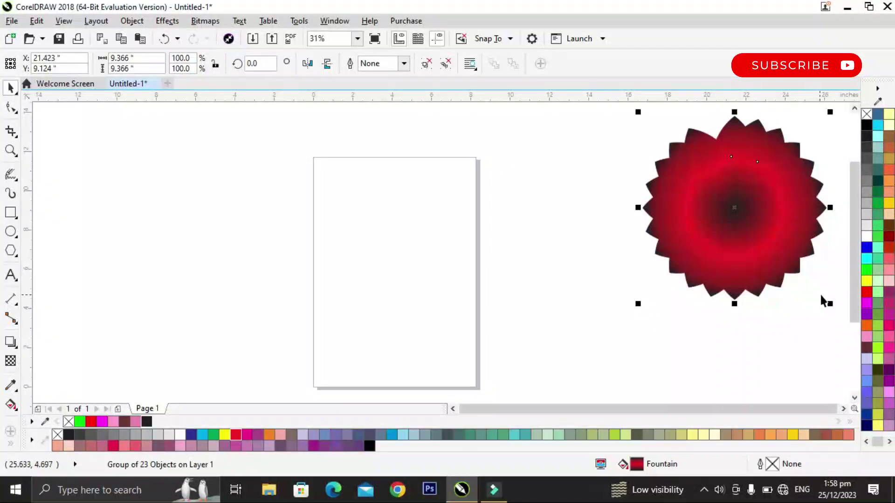
left_click_drag(829, 306, 806, 304)
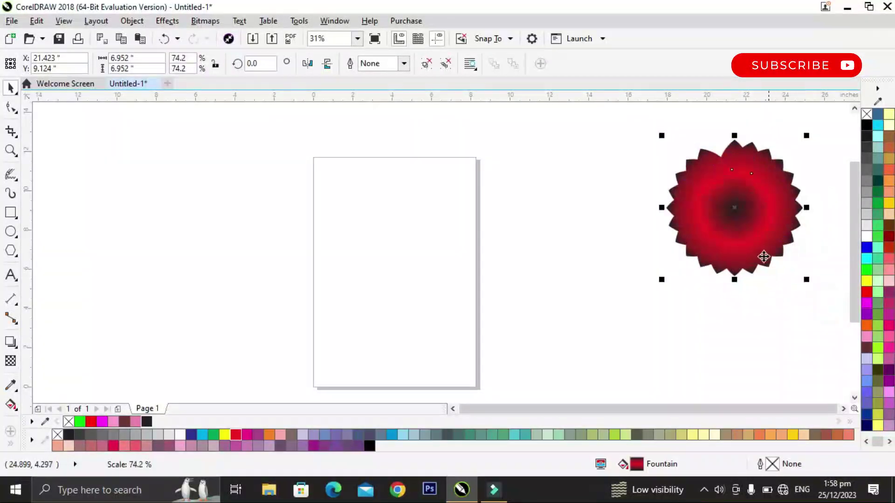
left_click_drag(733, 205, 745, 204)
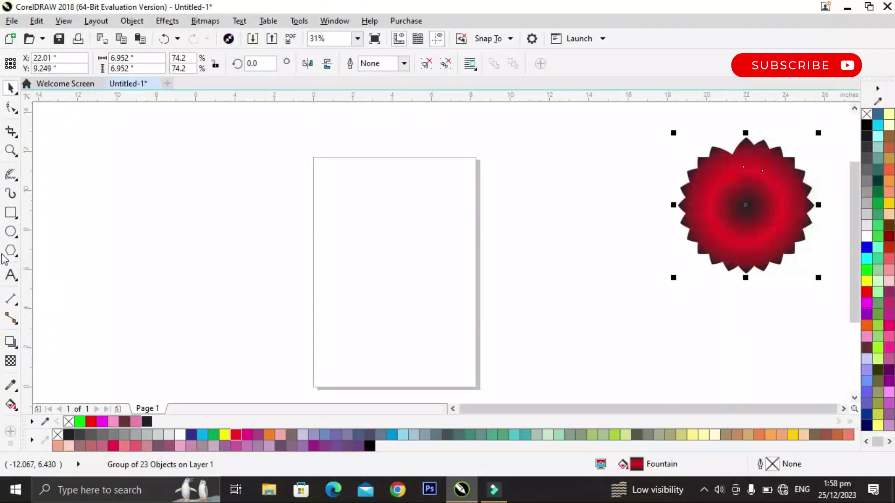
Draw a circle about 6.97 inches in diameter on the upper part of the page
left_click_drag(340, 206, 468, 284)
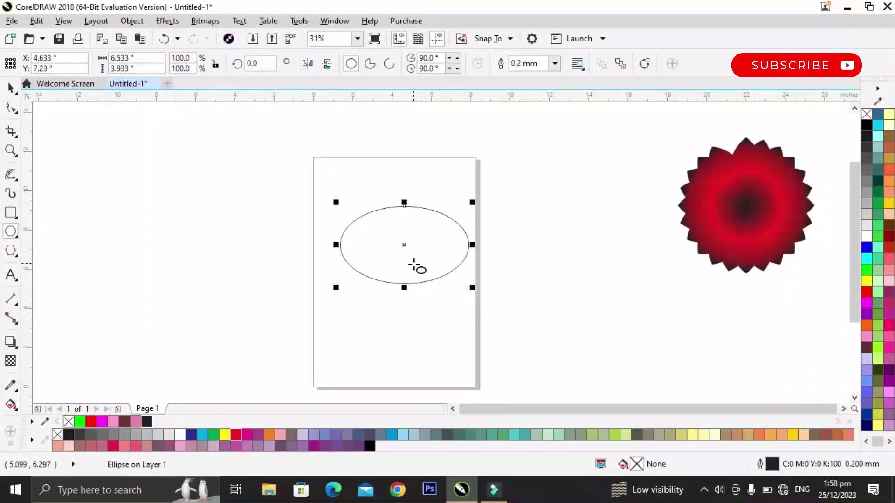
key("ctrl+z")
left_click_drag(350, 212, 487, 303)
left_click_drag(414, 277, 410, 239)
Copy-rotate the circle counterclockwise in about 12.07° steps around a centre outside its lower-left edge until the copies form a full ring
left_click(410, 239)
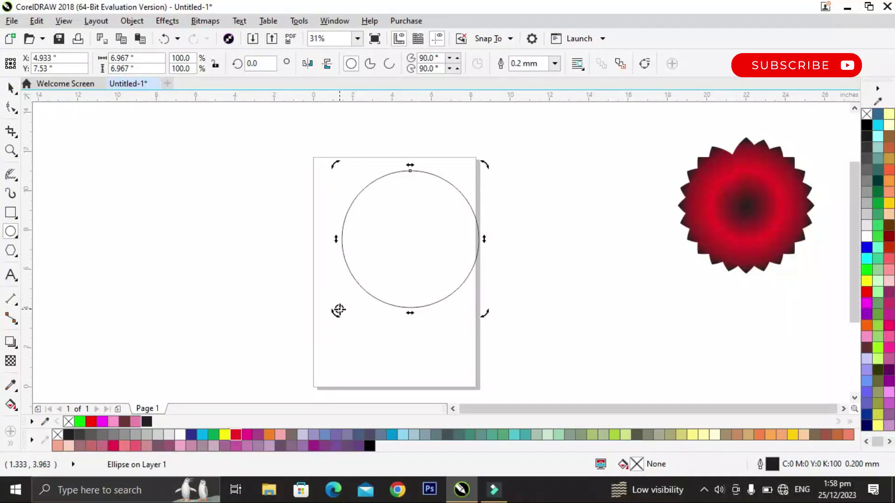
left_click_drag(485, 164, 449, 144)
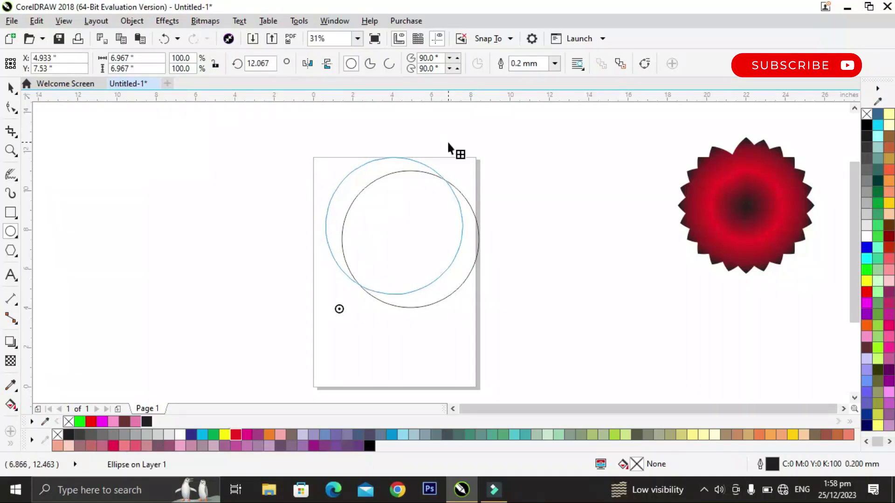
key("ctrl+r")
key("ctrl+r")
key("ctrl+r")
key("ctrl+r")
key("ctrl+r")
key("ctrl+r")
key("ctrl+r")
key("ctrl+r")
key("ctrl+r")
key("ctrl+r")
key("ctrl+r")
key("ctrl+r")
key("ctrl+r")
key("ctrl+r")
key("ctrl+r")
key("ctrl+r")
key("ctrl+r")
key("ctrl+r")
key("ctrl+r")
key("ctrl+r")
key("ctrl+r")
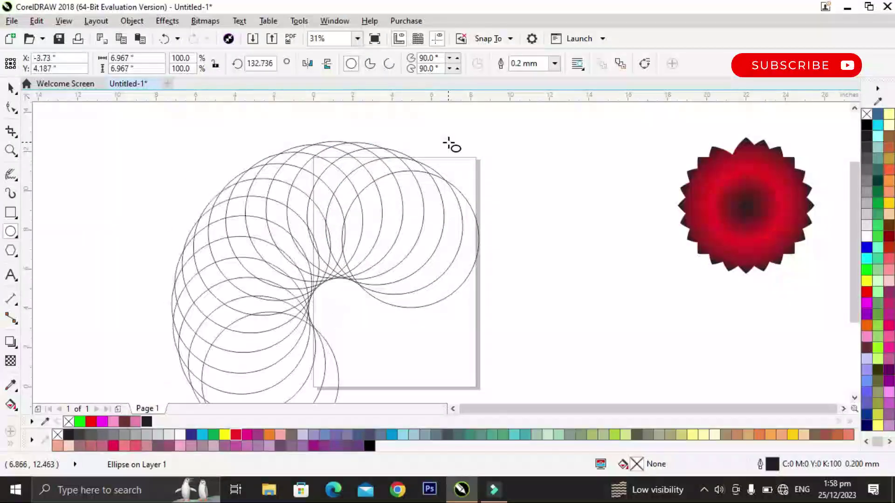
key("ctrl+r")
key("ctrl+r")
key("ctrl+r")
key("ctrl+r")
key("ctrl+r")
key("ctrl+r")
key("ctrl+r")
key("ctrl+r")
key("ctrl+r")
key("ctrl+r")
key("ctrl+r")
key("ctrl+r")
key("ctrl+r")
key("ctrl+r")
key("ctrl+r")
key("ctrl+r")
key("ctrl+r")
key("ctrl+r")
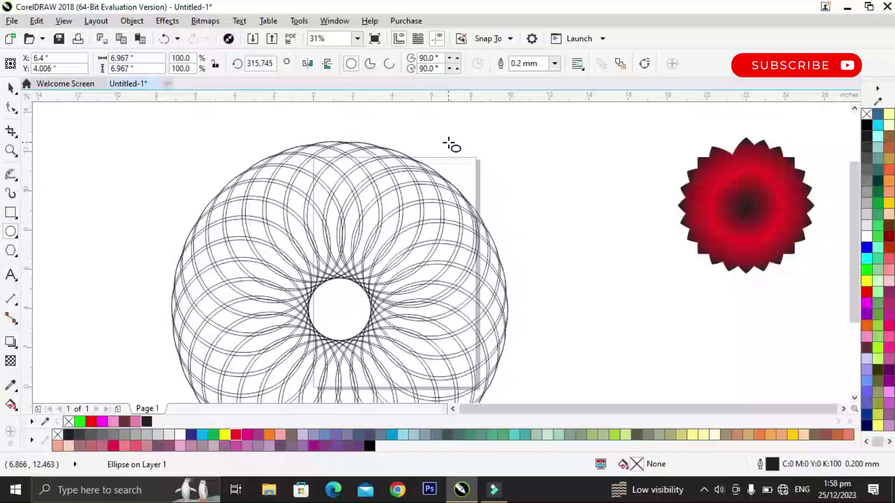
key("ctrl+r")
key("ctrl+r")
key("ctrl+r")
Fill all the ring's circles with magenta (#FF00FF) and combine them into a single curve
scroll(447, 154, "down", 2)
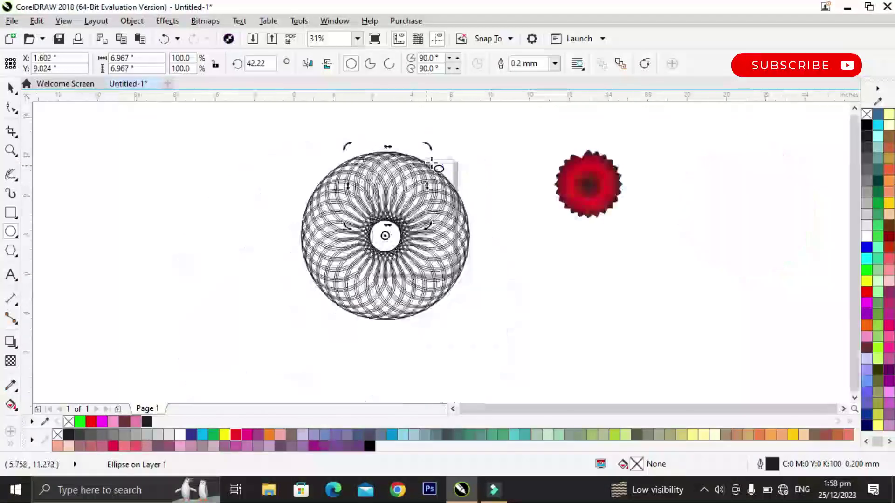
left_click(10, 87)
left_click_drag(197, 136, 580, 367)
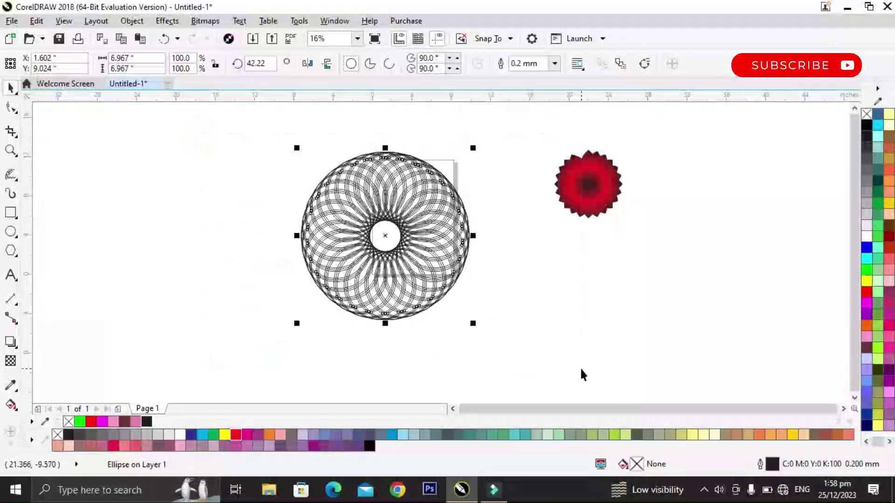
left_click(867, 303)
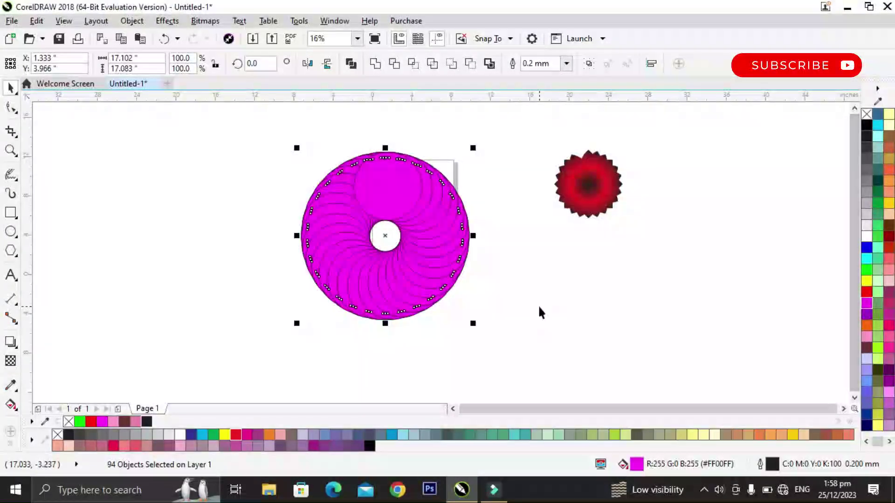
key("ctrl+l")
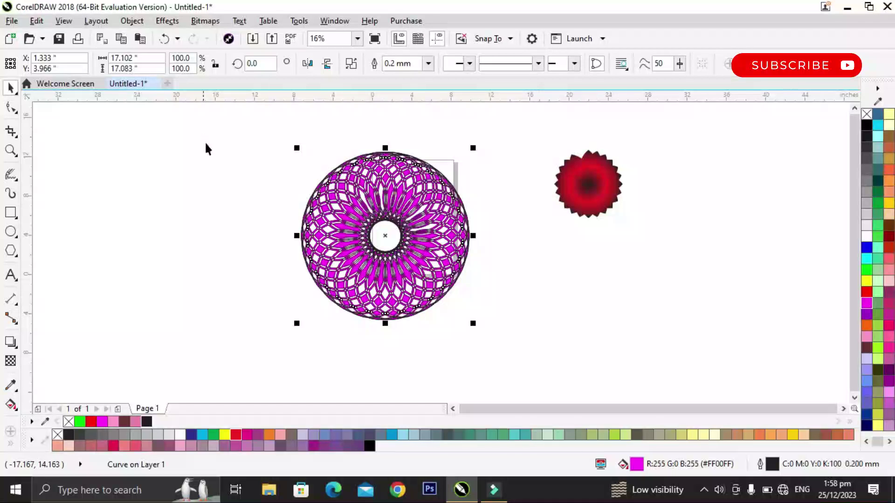
Scale the magenta lattice ring to about 49.5% and place it directly to the right of the red flower
left_click_drag(475, 327, 430, 280)
left_click_drag(385, 242, 659, 189)
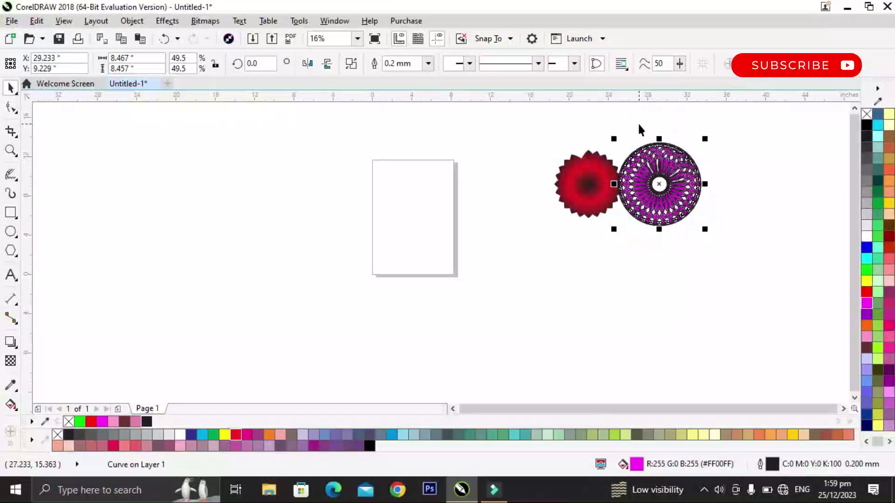
scroll(640, 130, "up", 2)
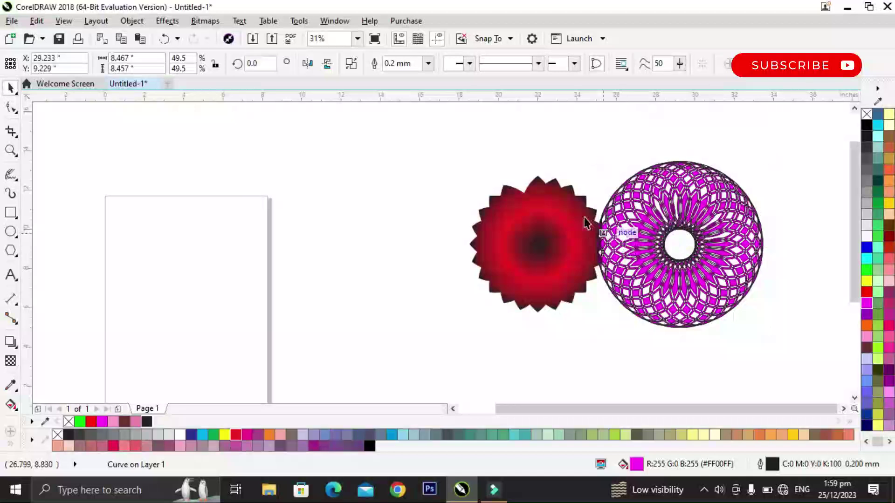
left_click_drag(643, 236, 644, 235)
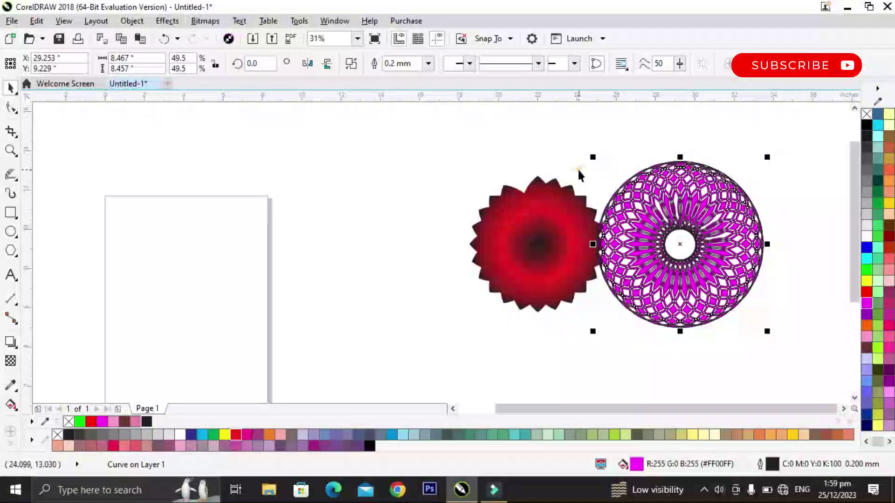
left_click(578, 169)
Draw a square about 3.13 inches wide in the upper-left part of the page
scroll(366, 219, "down", 2)
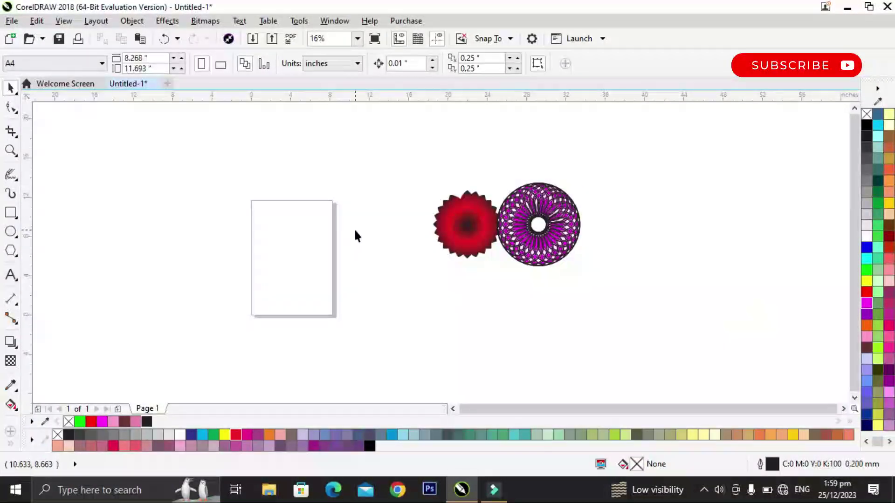
scroll(315, 253, "up", 2)
scroll(440, 248, "down", 2)
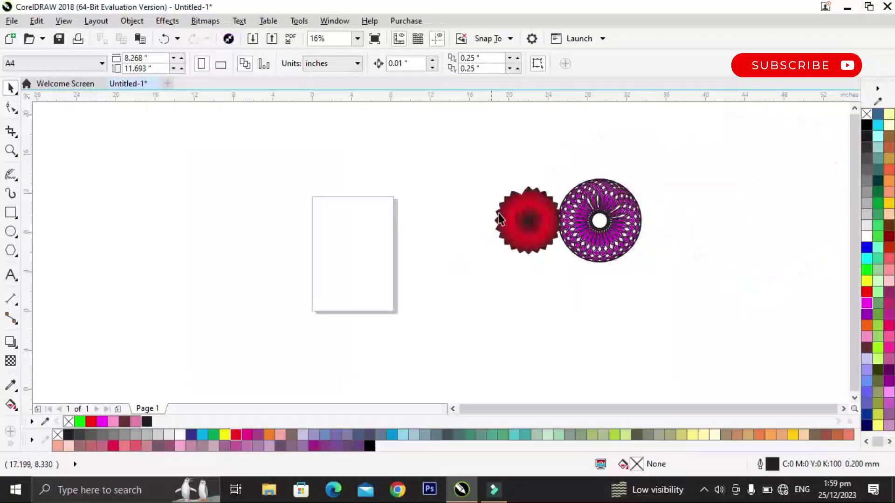
scroll(499, 219, "up", 2)
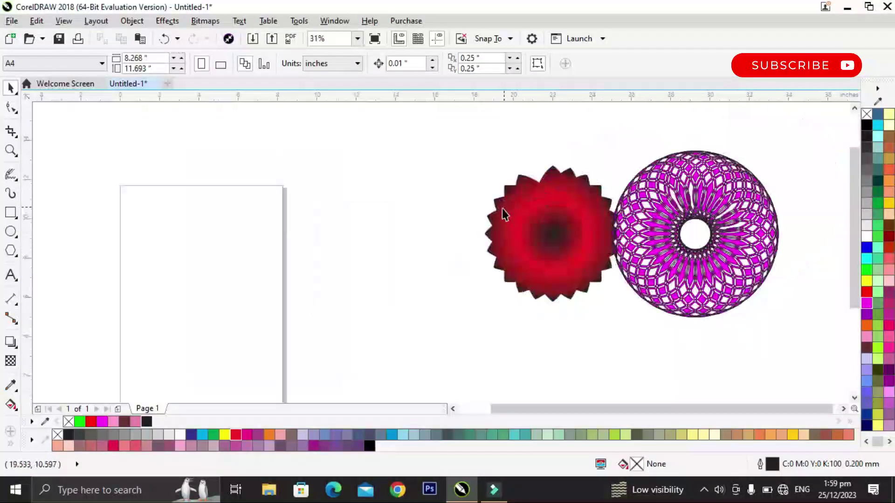
left_click(11, 214)
left_click_drag(136, 200, 198, 234)
key("space")
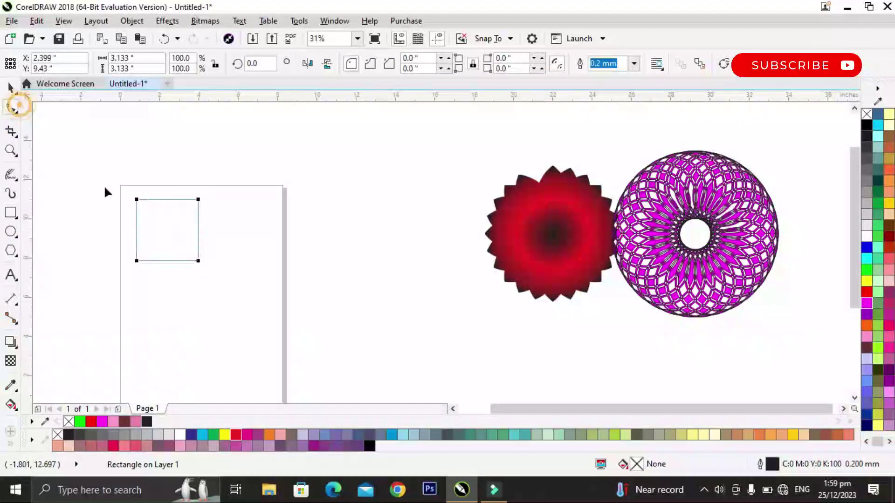
Round the square's upper-left and lower-right corners to a radius of about 1.567 inches, forming a leaf-shaped petal
left_click(136, 260)
left_click(198, 199)
left_click_drag(164, 223, 190, 236)
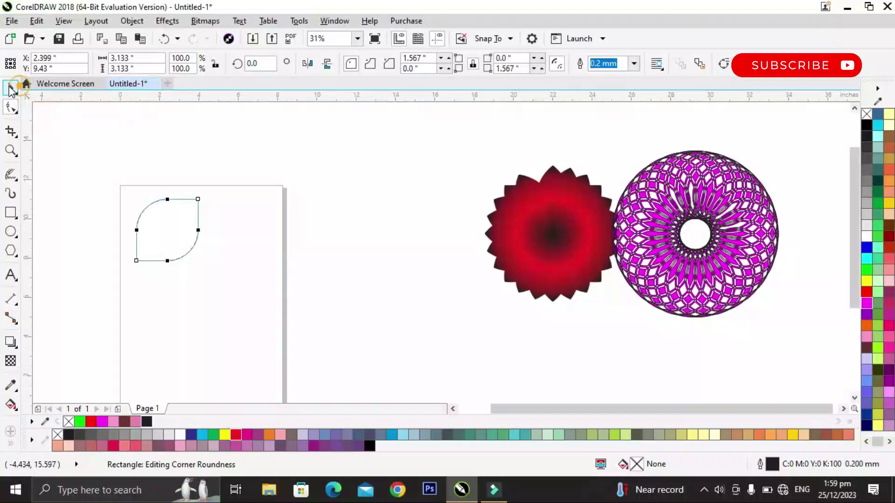
Create a horizontally mirrored copy of the petal on its right side and nudge it away to leave a narrow gap
left_click(11, 89)
left_click_drag(132, 229, 229, 246)
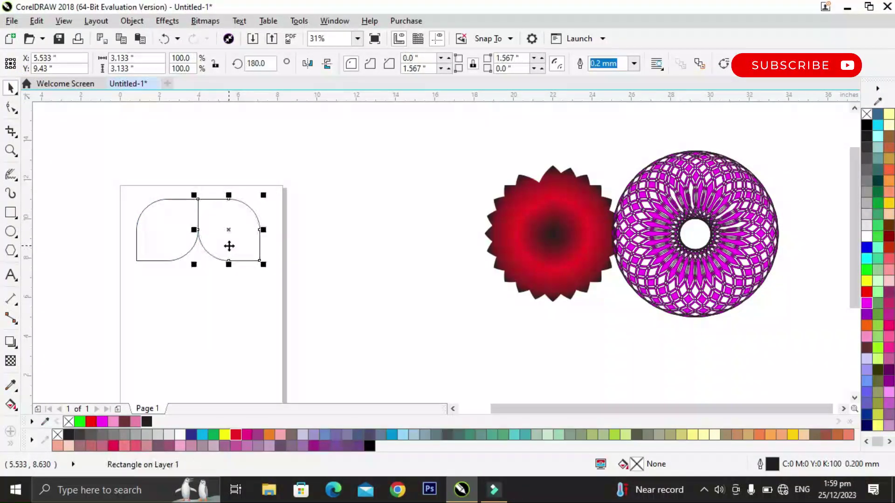
key("Right")
key("Right")
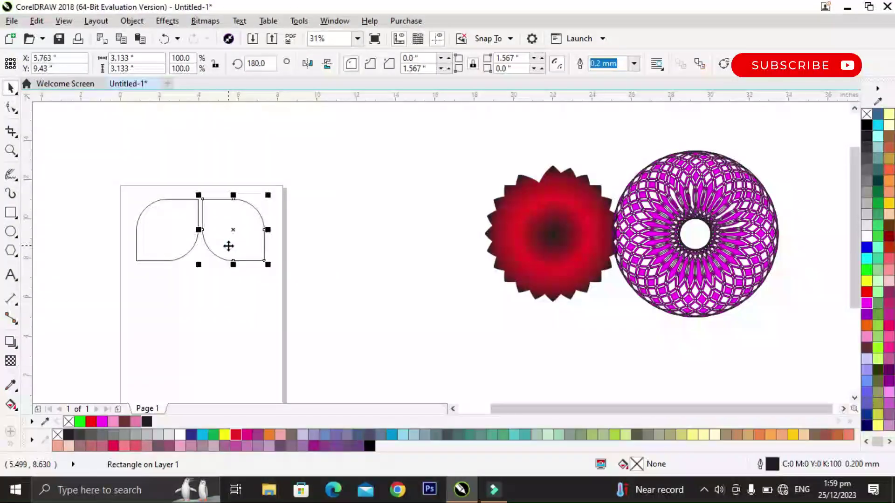
key("Right")
Create a vertically mirrored copy of both petals above them with a narrow gap and fill all four petals blue (#0000FF)
left_click_drag(80, 181, 301, 297)
left_click_drag(203, 267, 352, 313)
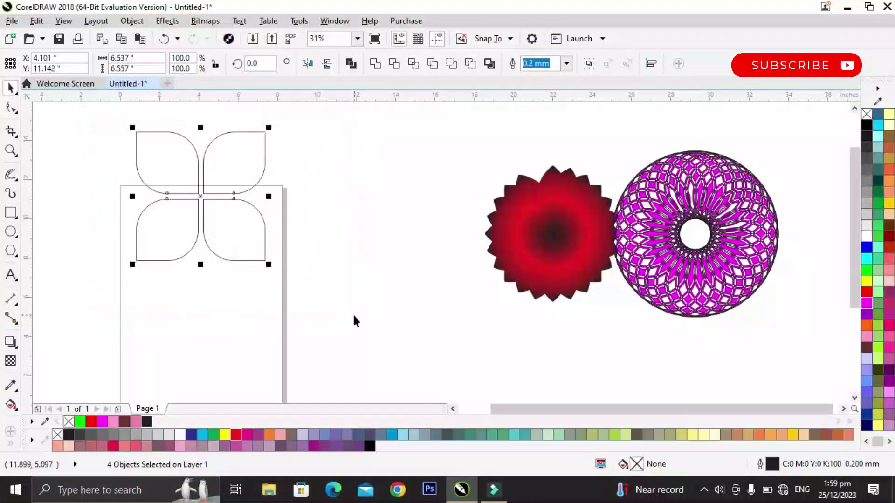
left_click(866, 248)
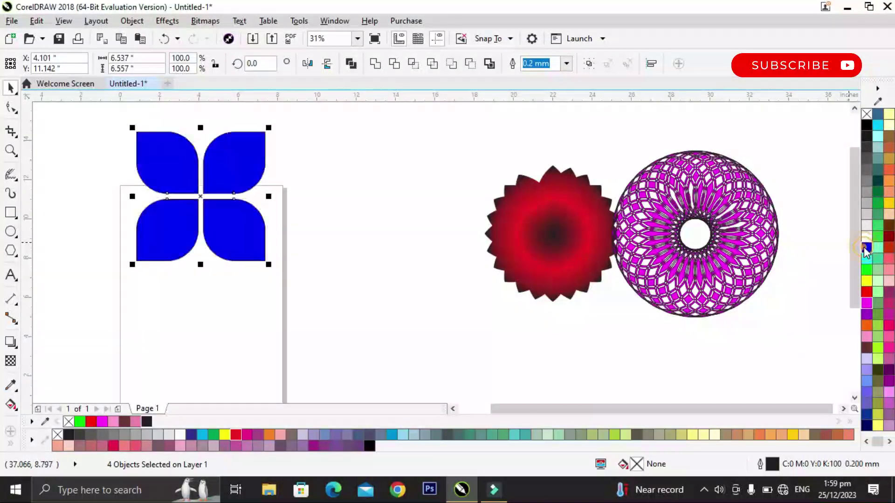
left_click(98, 201)
Give the two upper petals linear fountain fills running from blue at their outer corners to black at the flower's centre
left_click(144, 163)
key("g")
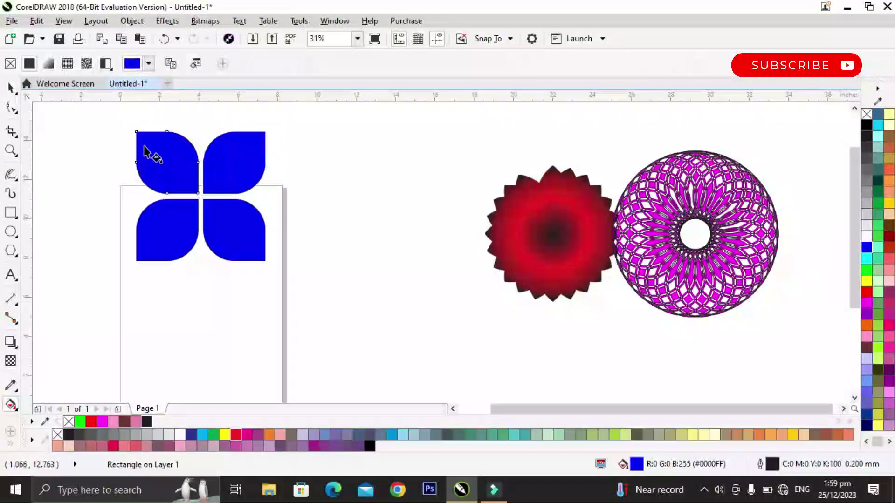
left_click_drag(135, 130, 198, 192)
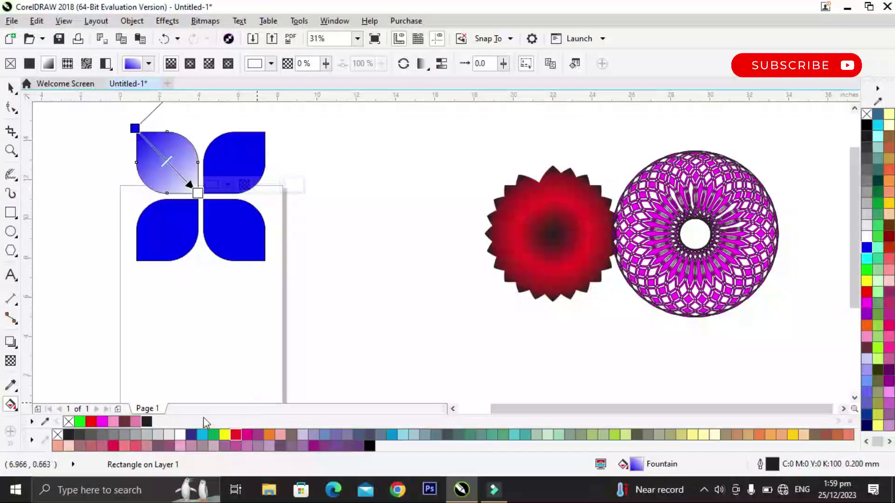
left_click(146, 421)
left_click(256, 149)
left_click_drag(260, 134, 204, 190)
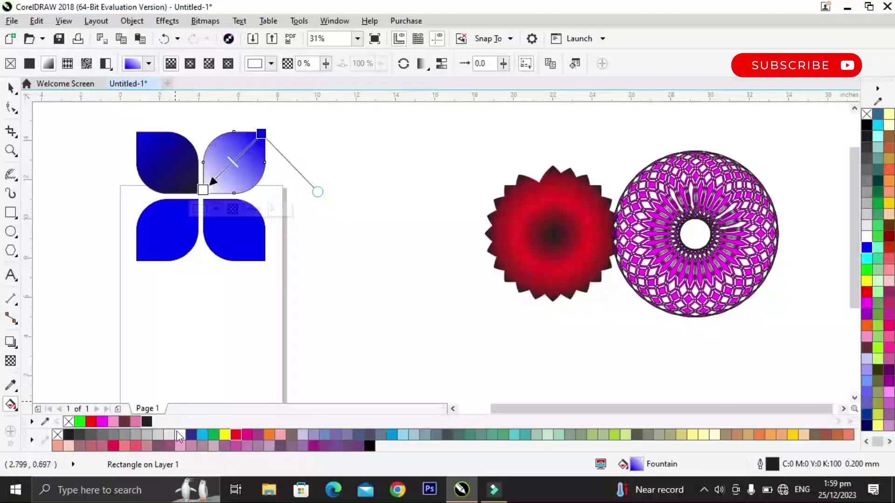
left_click(146, 421)
left_click(160, 234)
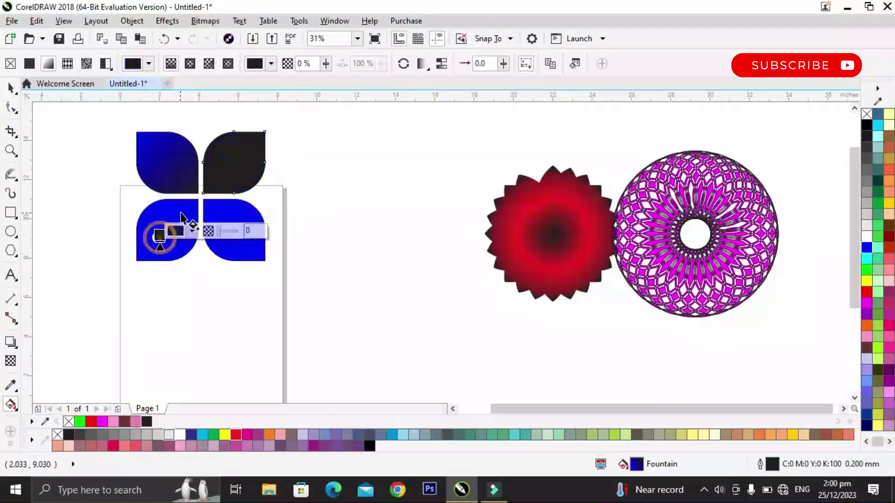
left_click_drag(191, 204, 137, 253)
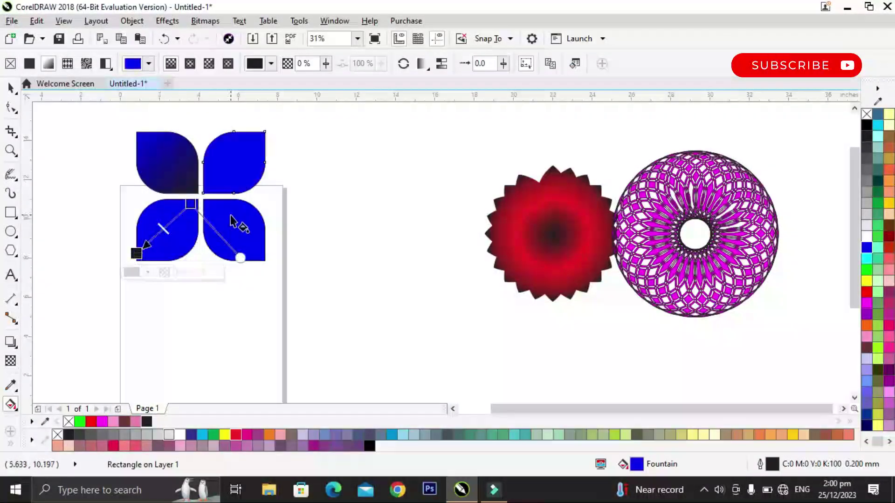
left_click(236, 160)
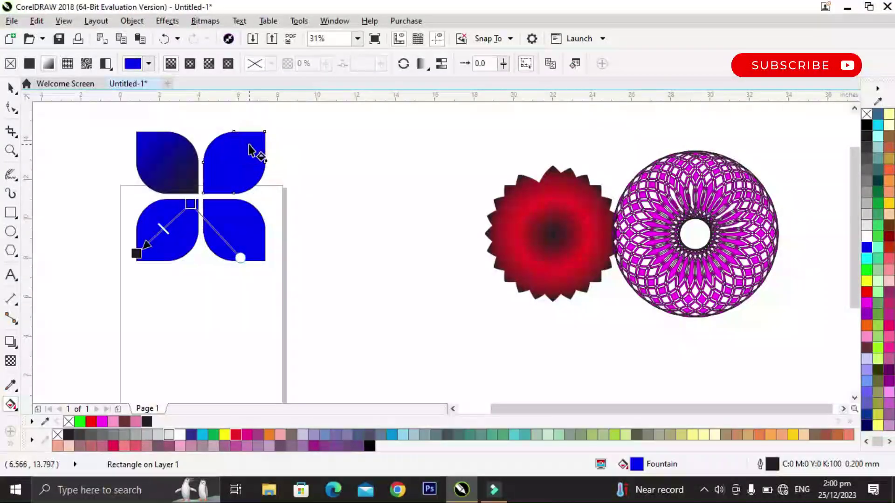
left_click_drag(259, 134, 236, 155)
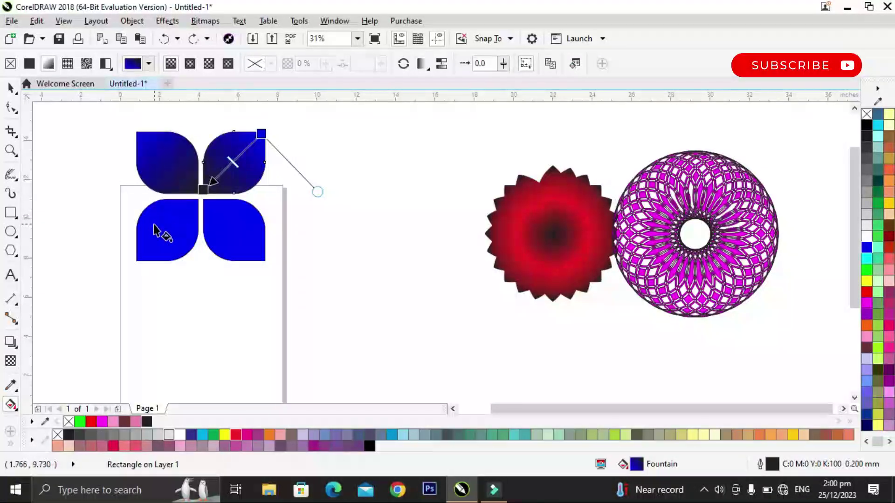
Give the two lower petals linear fountain fills running from blue at the flower's centre to black at their outer corners
left_click(177, 222)
left_click_drag(191, 206, 137, 260)
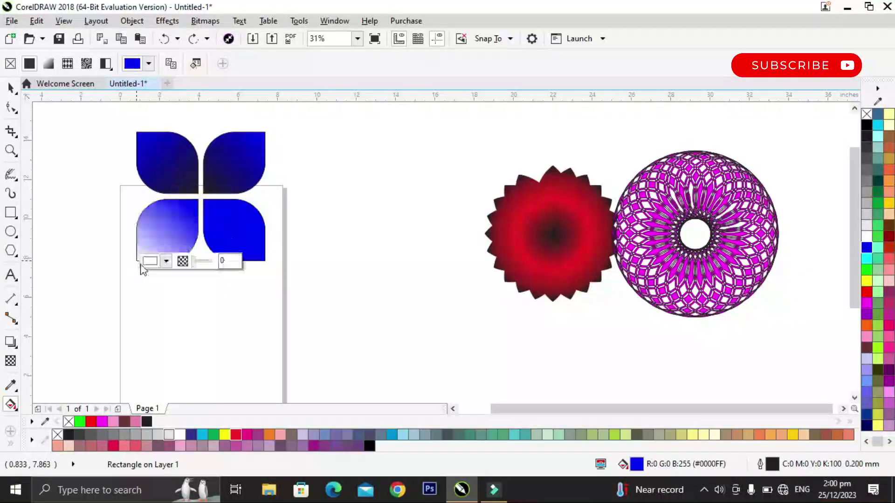
left_click(147, 421)
left_click(241, 201)
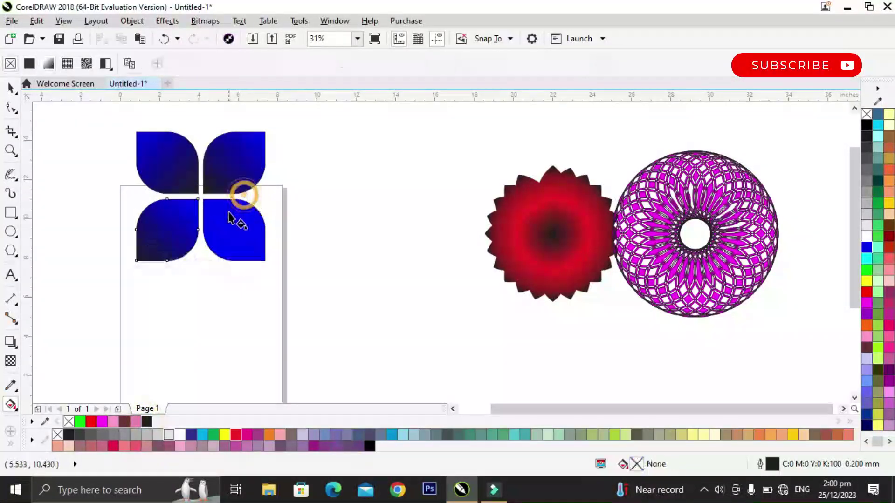
left_click_drag(204, 200, 268, 267)
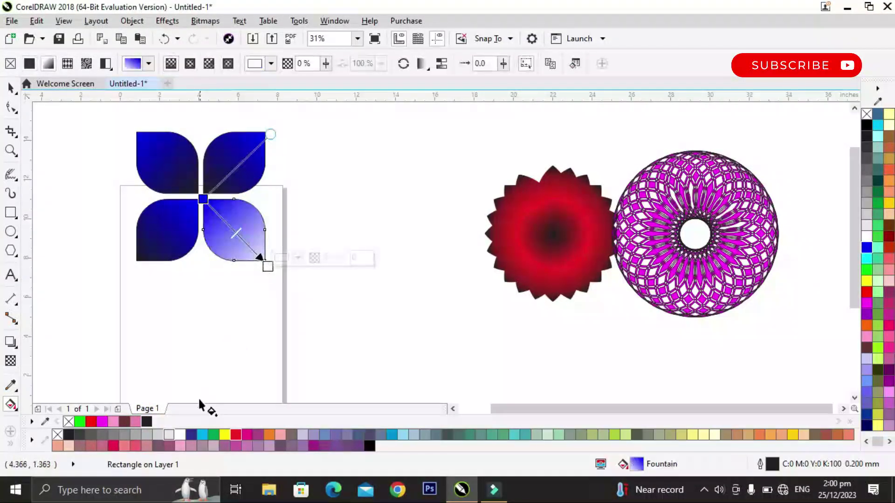
left_click(146, 421)
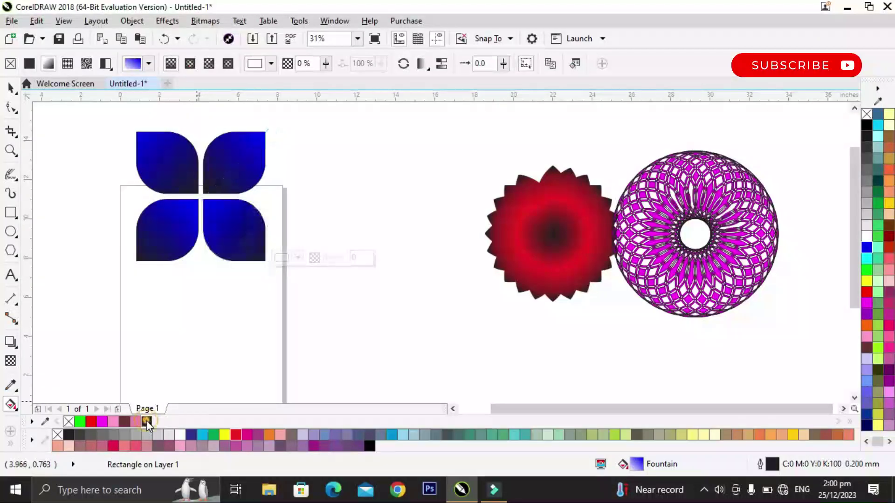
Remove the outlines from all four blue petals and place them together directly to the left of the red flower
left_click(9, 89)
left_click_drag(52, 116, 284, 252)
left_click_drag(329, 293, 329, 293)
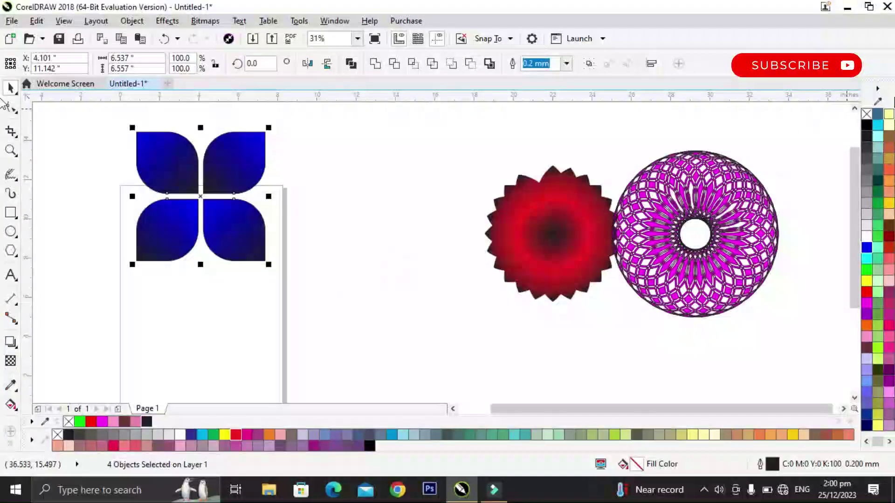
right_click(866, 113)
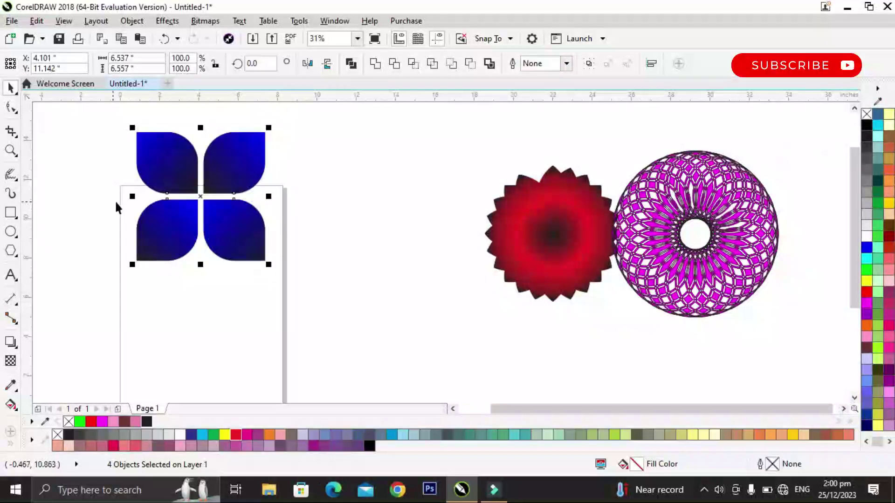
left_click_drag(202, 202, 422, 234)
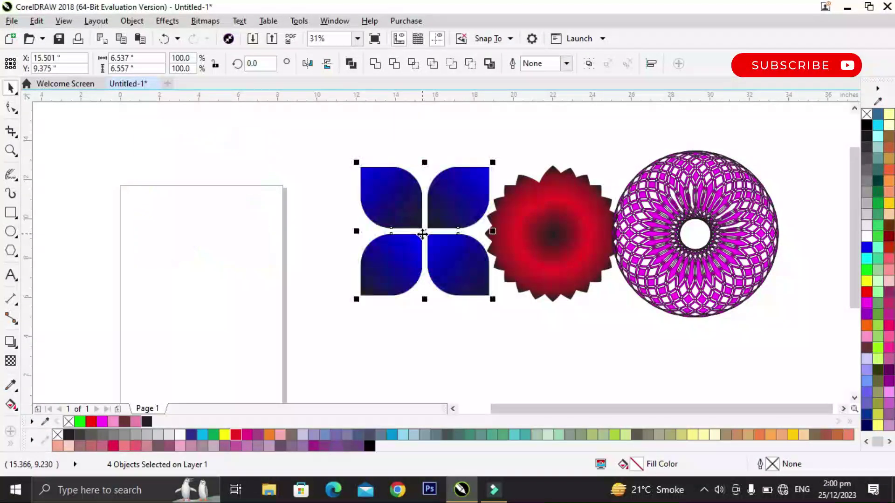
left_click(312, 171)
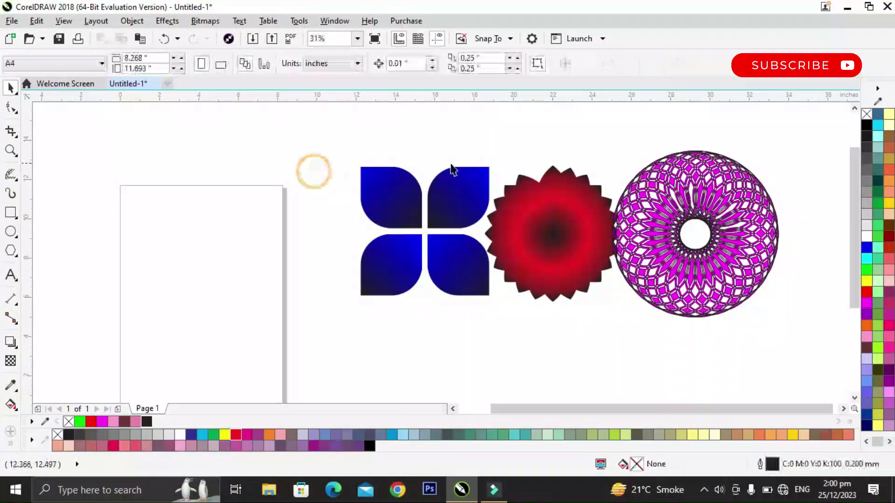
Draw a nine-point complex star about 7.58 by 7.47 inches over the upper part of the page
left_click(11, 252)
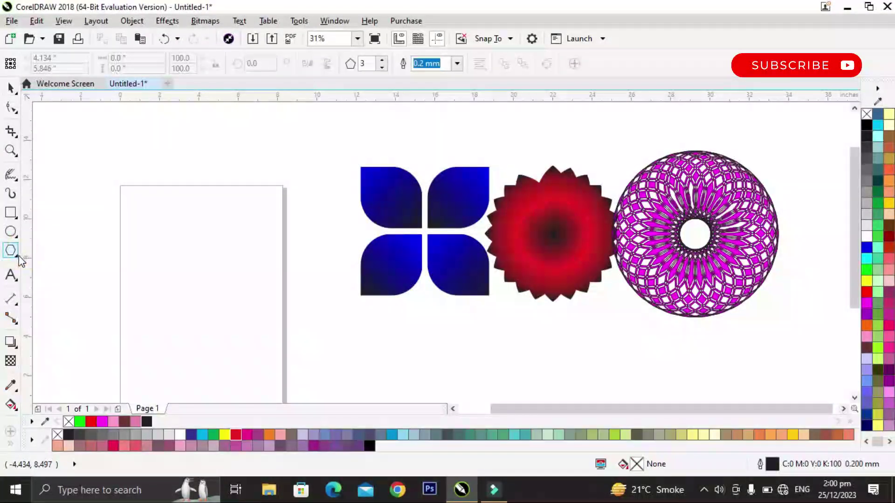
left_click(18, 256)
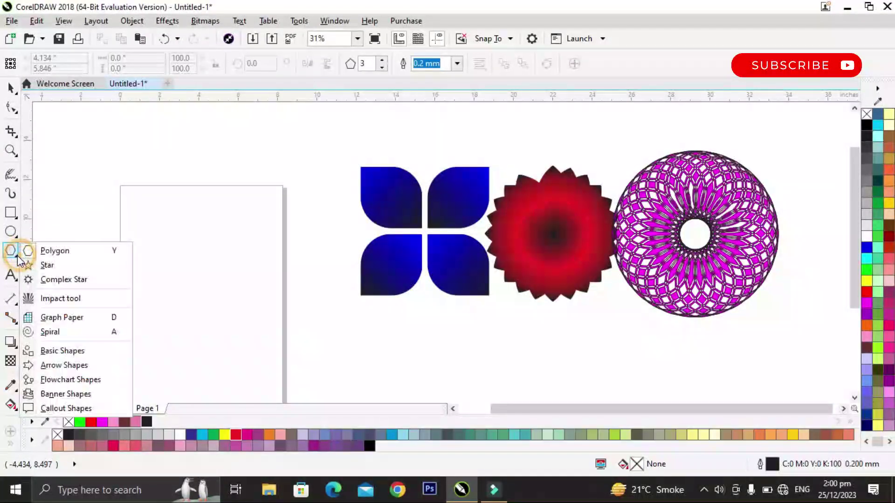
left_click(65, 280)
left_click_drag(148, 201, 296, 321)
left_click_drag(215, 266, 205, 233)
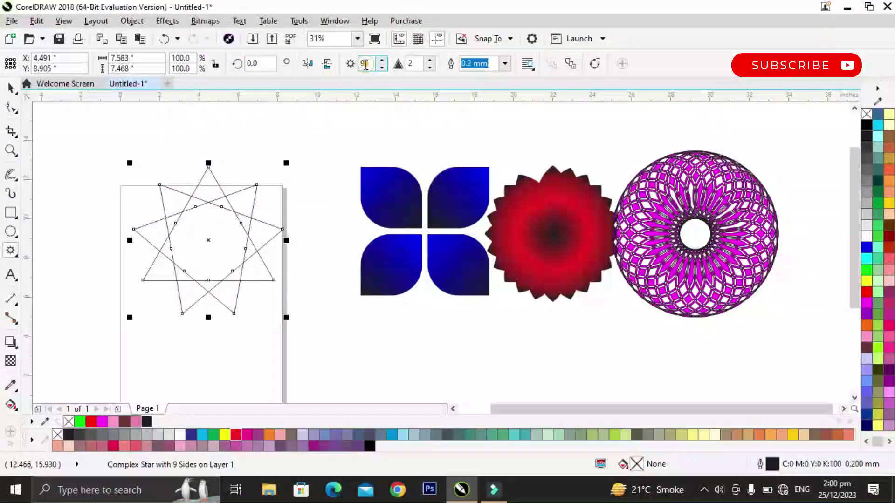
Try the complex star with 32 points and with 20 points
double_click(362, 64)
type("32")
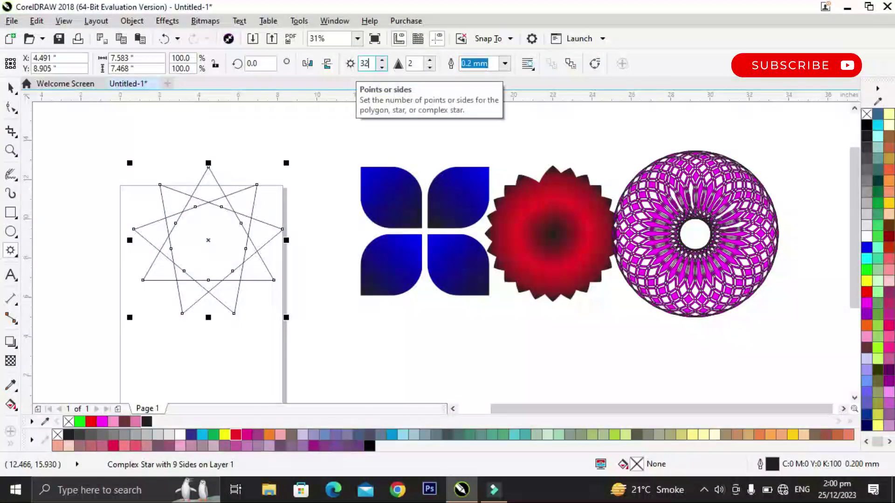
key("Return")
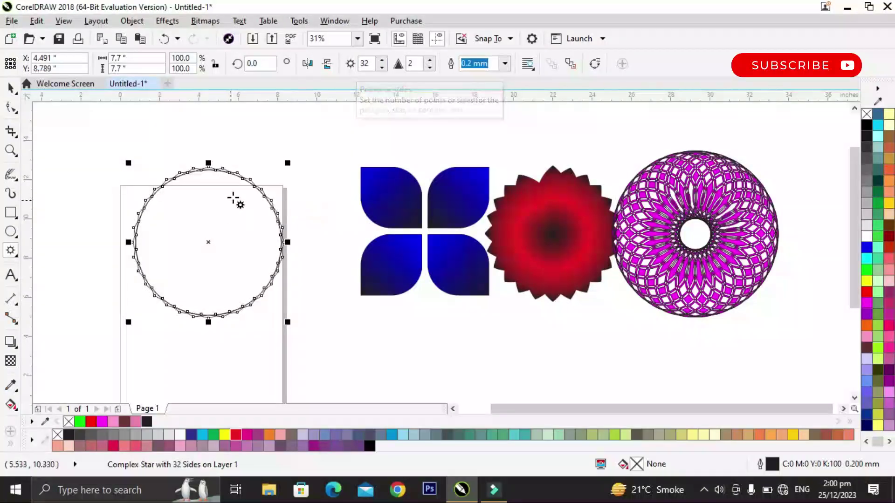
double_click(364, 64)
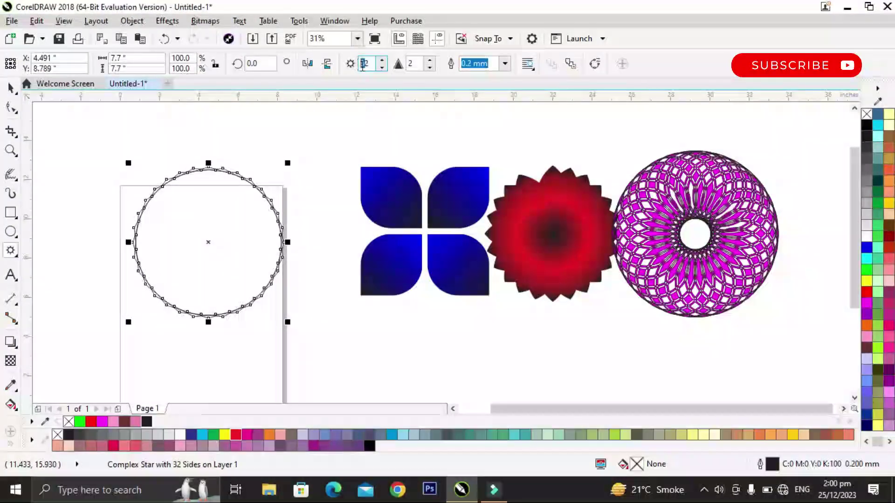
type("2")
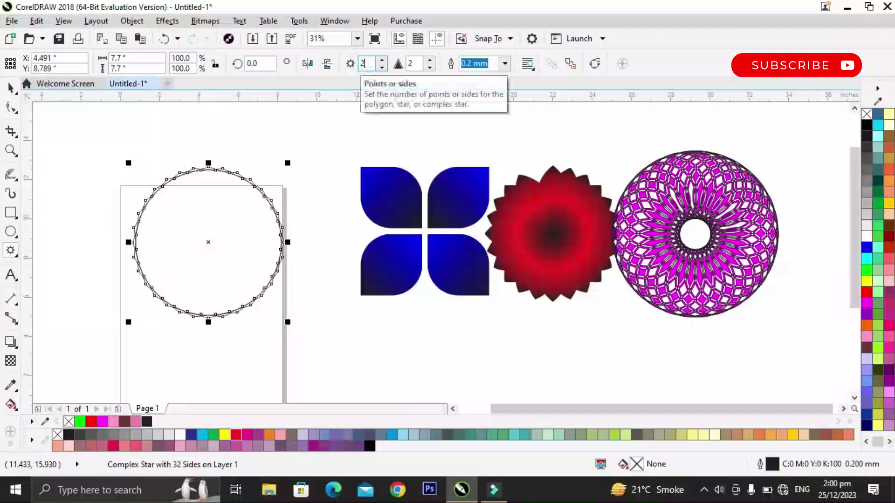
type("0")
key("Return")
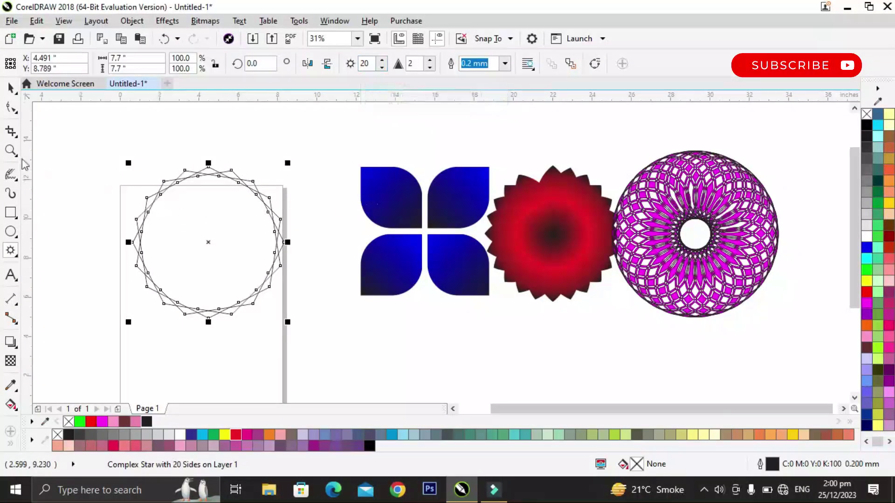
Move the complex star slightly right and down to about X 5.13, Y 8.33 inches and set its number of points to 52
left_click(10, 87)
left_click_drag(208, 242, 220, 251)
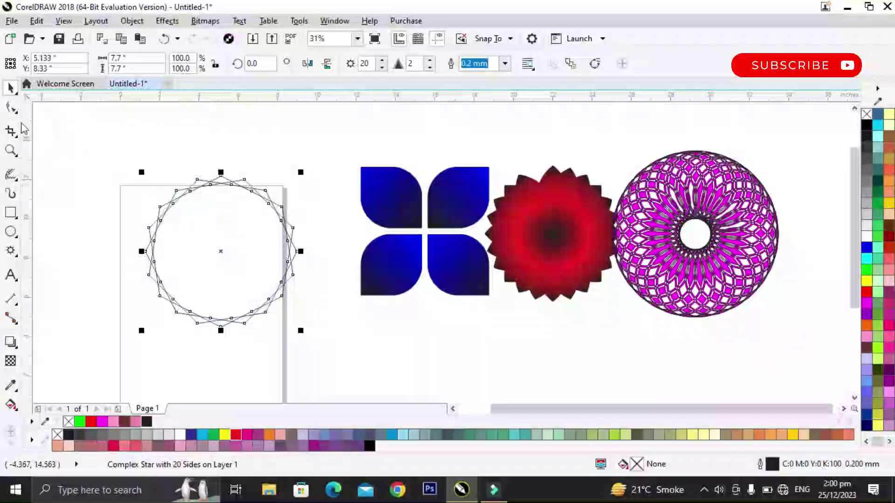
left_click(12, 110)
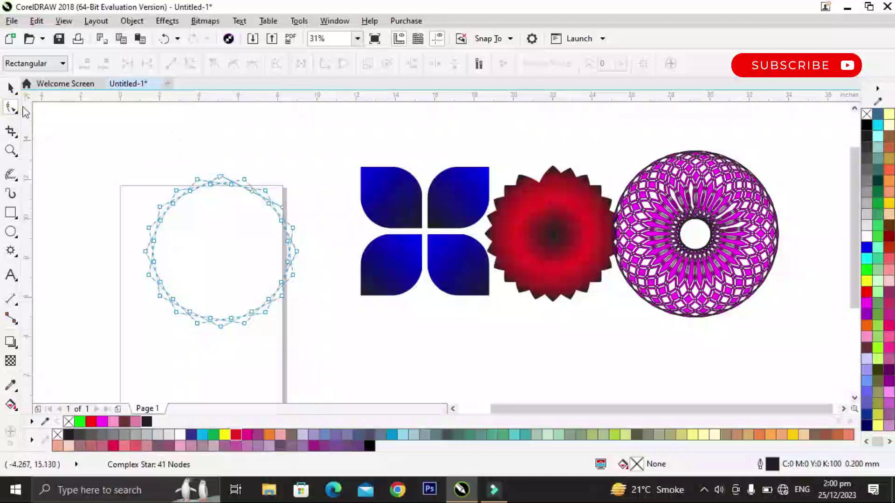
key("space")
left_click_drag(69, 131, 208, 259)
left_click_drag(325, 345, 325, 345)
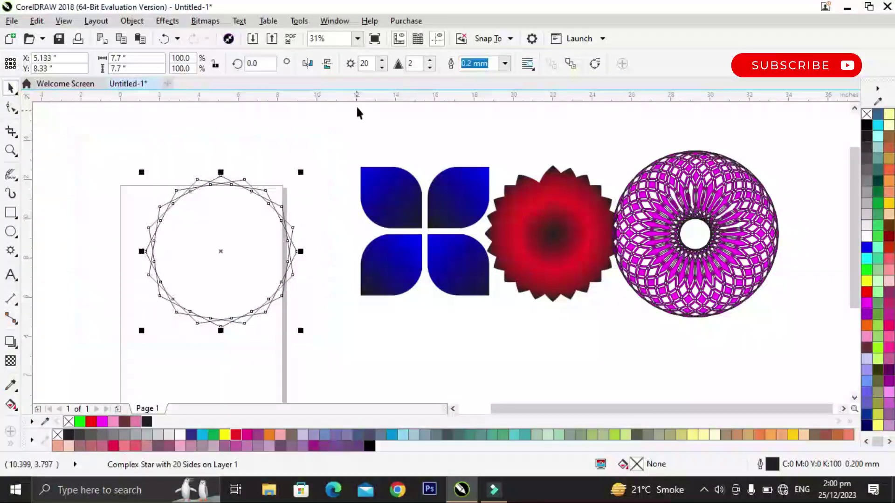
double_click(369, 63)
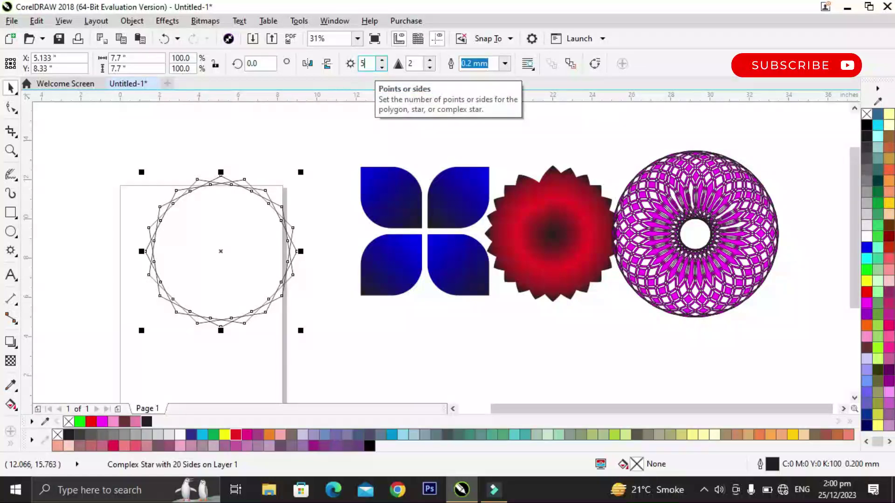
type("52")
key("Return")
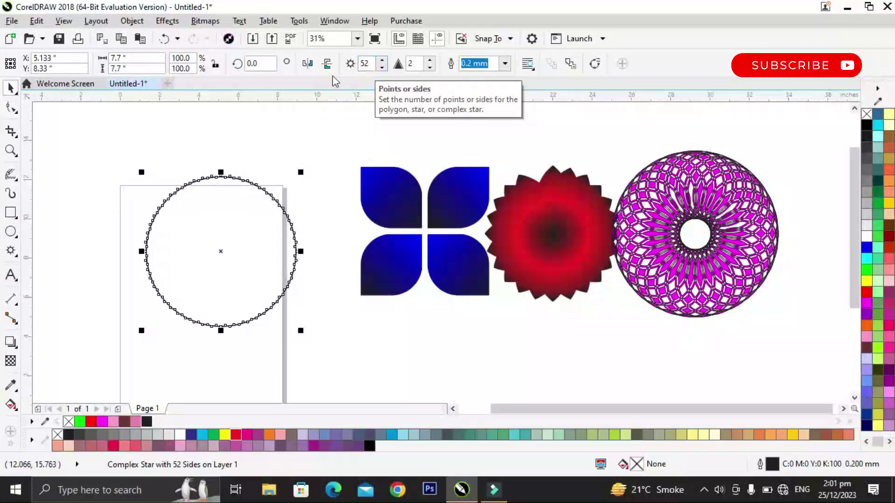
Reshape the 52-point star by pulling an upper-left node across to its lower-right side, making an interlaced lattice around a small round centre
left_click(11, 107)
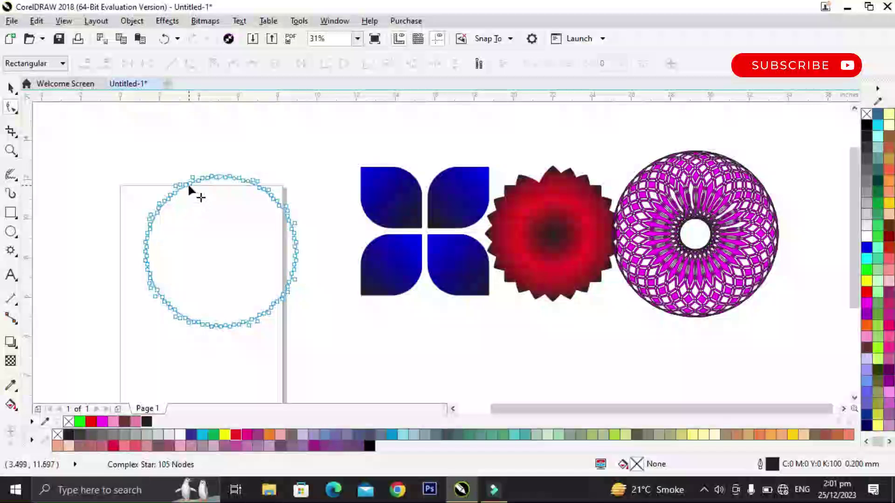
left_click_drag(198, 179, 283, 306)
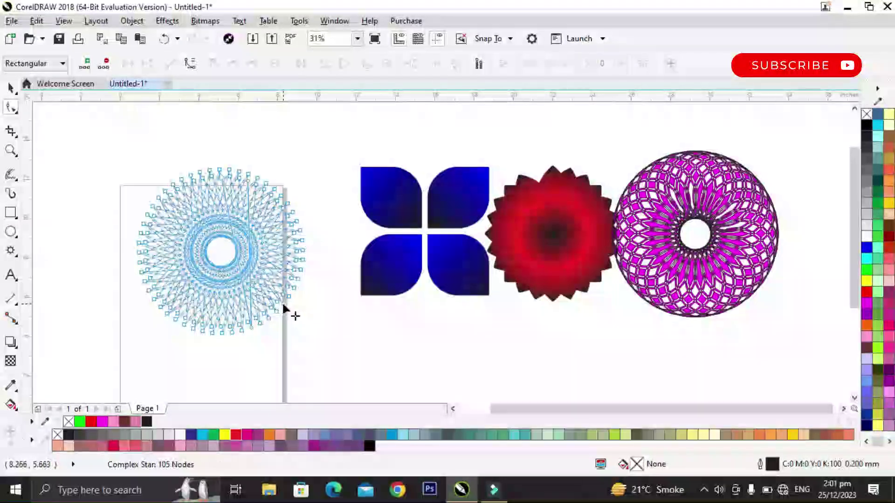
Fill the reshaped 52-point star with purple (#9900CC) and move it beside the blue four-petal design, to about X 8.22, Y 9.86 inches
left_click(869, 313)
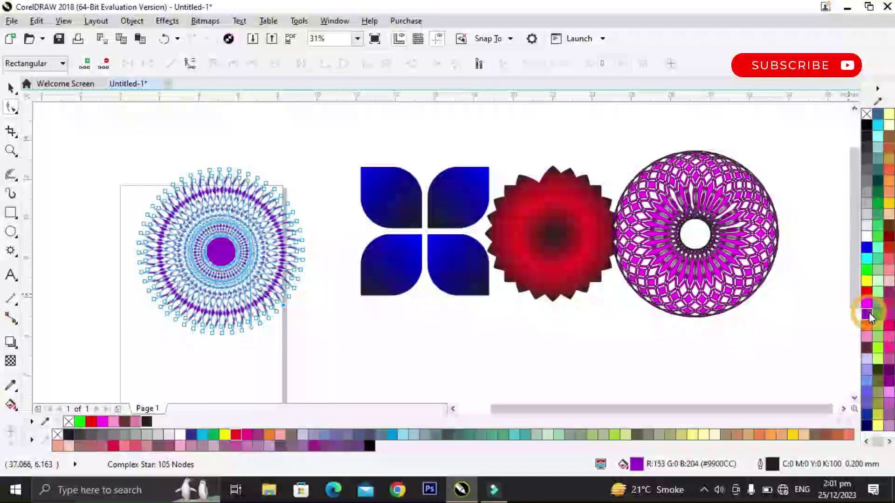
left_click(10, 87)
left_click_drag(68, 134, 320, 352)
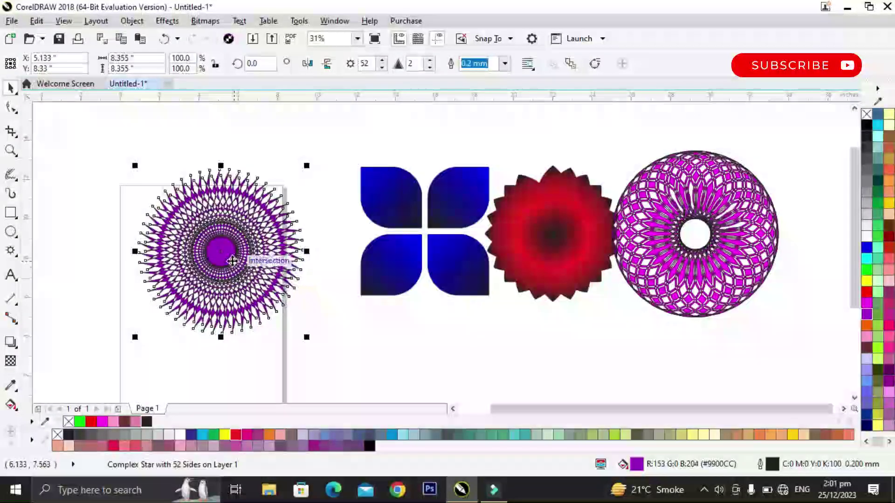
left_click_drag(230, 246, 283, 226)
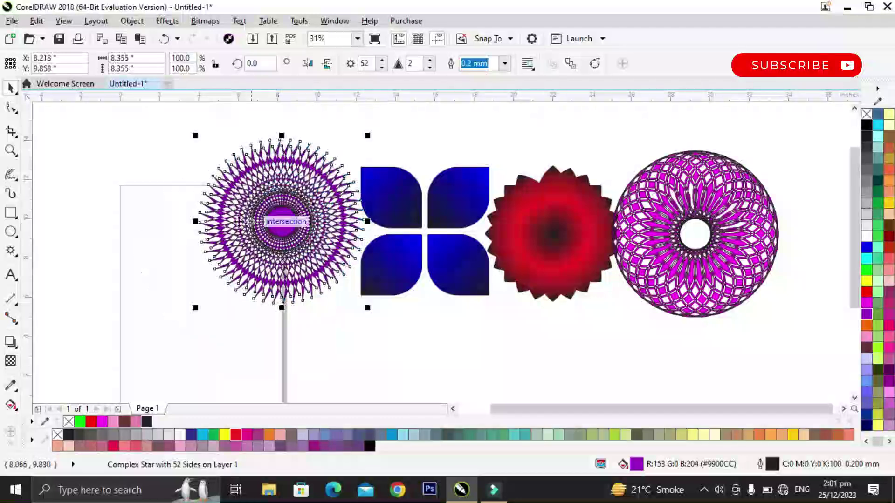
left_click(143, 178)
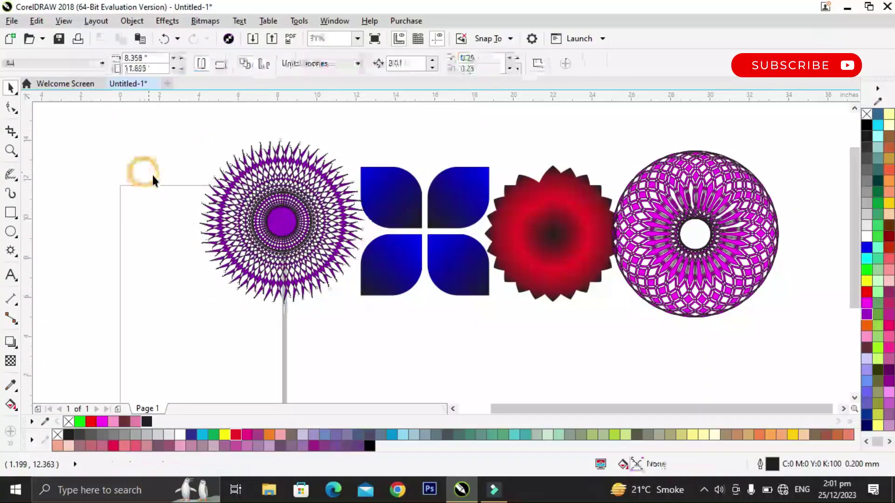
Draw a narrow vertical ellipse about 1.17 by 4.57 inches left of the page and set its rotation centre at its bottom end
left_click(9, 232)
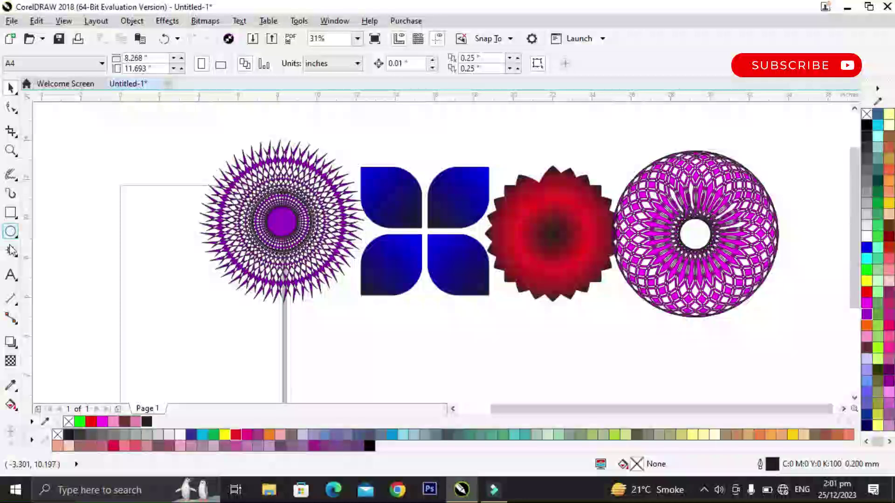
left_click(10, 231)
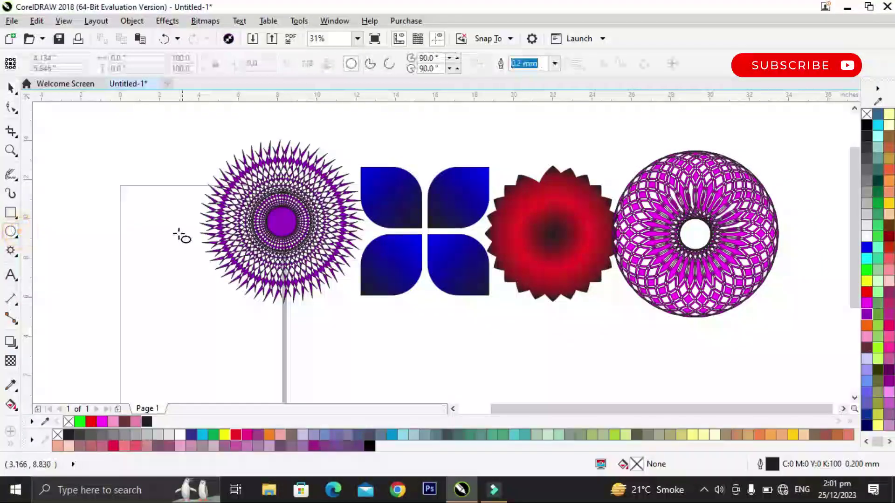
scroll(443, 235, "down", 2)
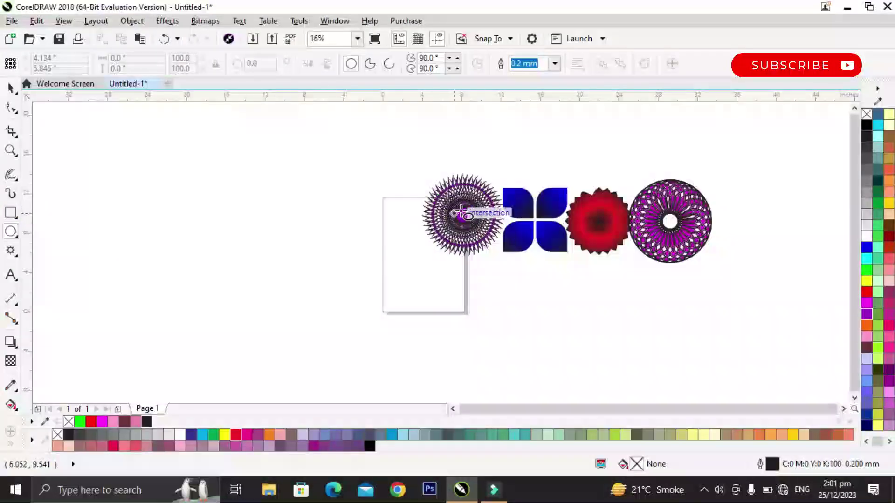
scroll(463, 213, "up", 2)
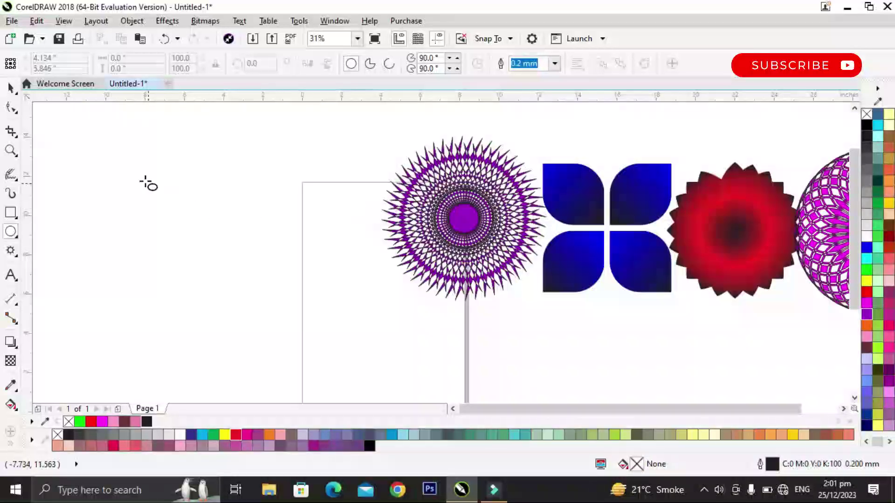
left_click_drag(94, 160, 120, 253)
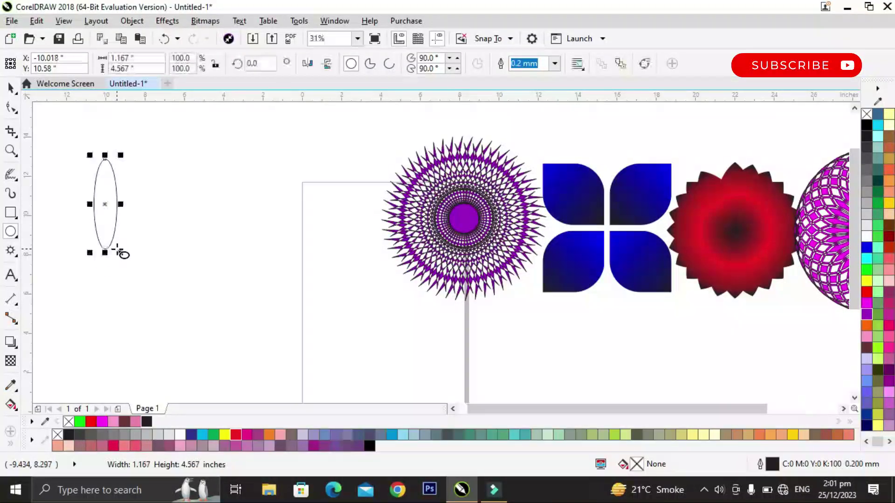
left_click_drag(105, 204, 104, 204)
left_click(105, 204)
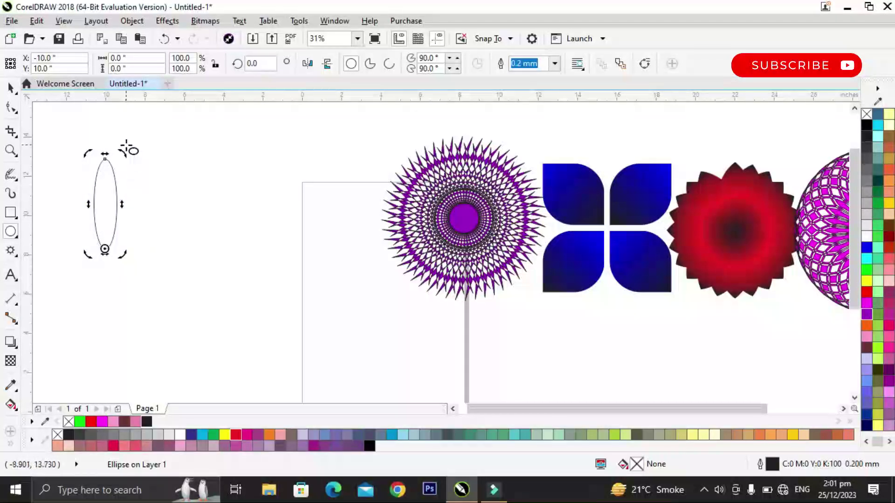
Rotate a copy of the ellipse slightly clockwise around its bottom end and repeat it until 39 ellipses form a full circular flower
left_click_drag(125, 156, 138, 161)
key("ctrl+r")
key("ctrl+r")
key("ctrl+r")
key("ctrl+r")
key("ctrl+r")
key("ctrl+r")
key("ctrl+r")
key("ctrl+r")
key("ctrl+r")
key("ctrl+r")
key("ctrl+r")
key("ctrl+r")
key("ctrl+r")
key("ctrl+r")
key("ctrl+r")
key("ctrl+r")
key("ctrl+r")
key("ctrl+r")
key("ctrl+r")
key("ctrl+r")
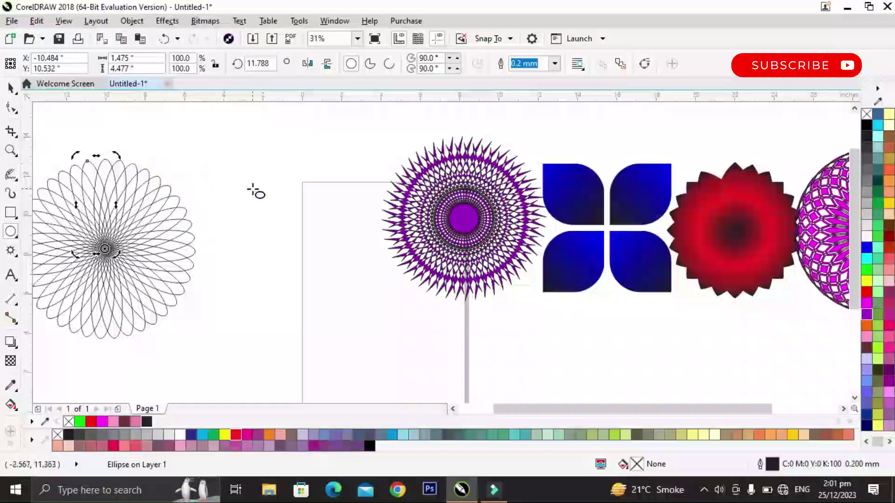
scroll(256, 190, "down", 2)
scroll(214, 186, "up", 1)
left_click(135, 163)
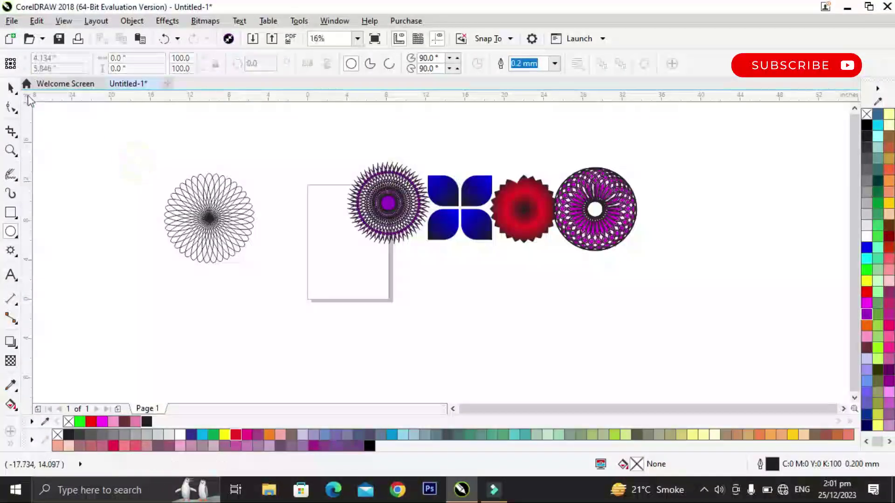
Fill all 39 ellipses of the flower with green (#00FF00) and combine them into one curve
left_click(12, 88)
left_click_drag(116, 138, 282, 281)
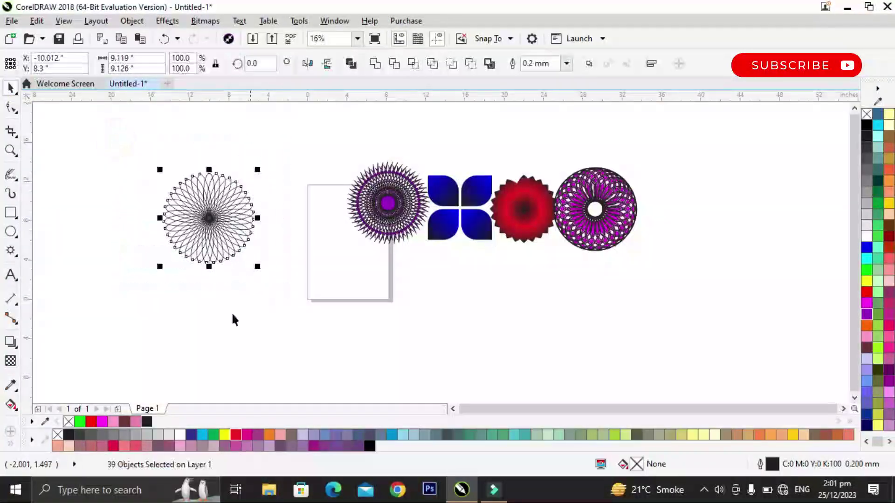
left_click(81, 422)
key("ctrl+l")
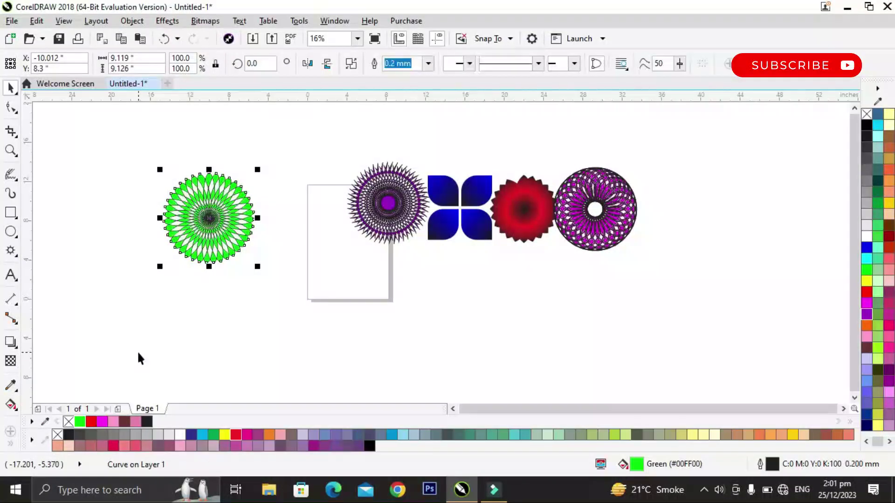
Move the green flower next to the purple star, to about X -0.44, Y 10.44 inches
left_click_drag(104, 144, 260, 275)
left_click_drag(213, 222, 303, 201)
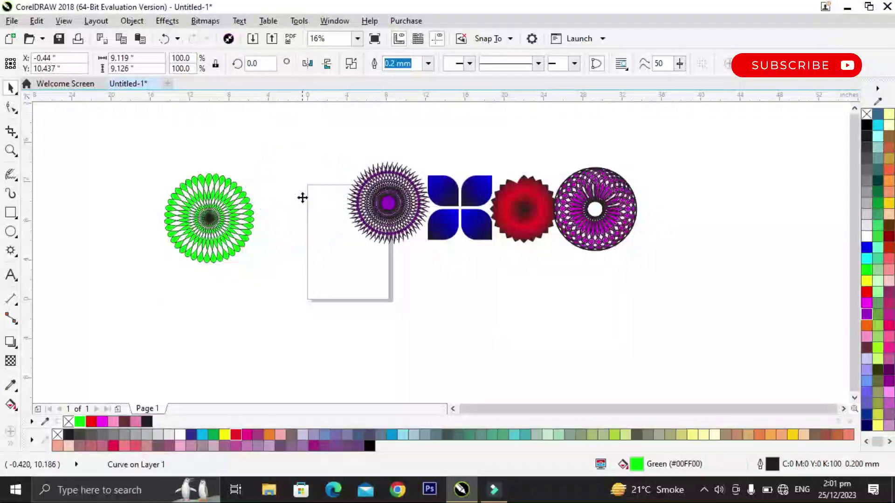
left_click(167, 202)
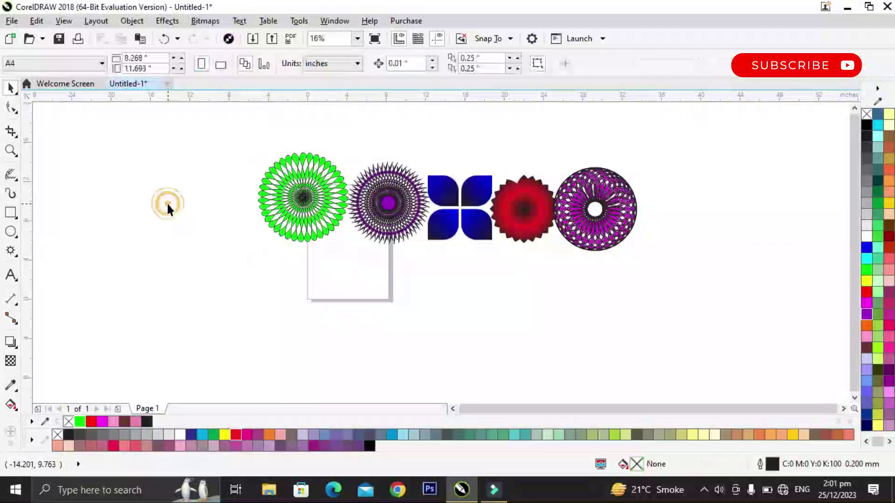
Draw another tall, narrow ellipse well to the left of the green flower and make it ready for rotation
left_click(9, 233)
left_click_drag(100, 178, 119, 257)
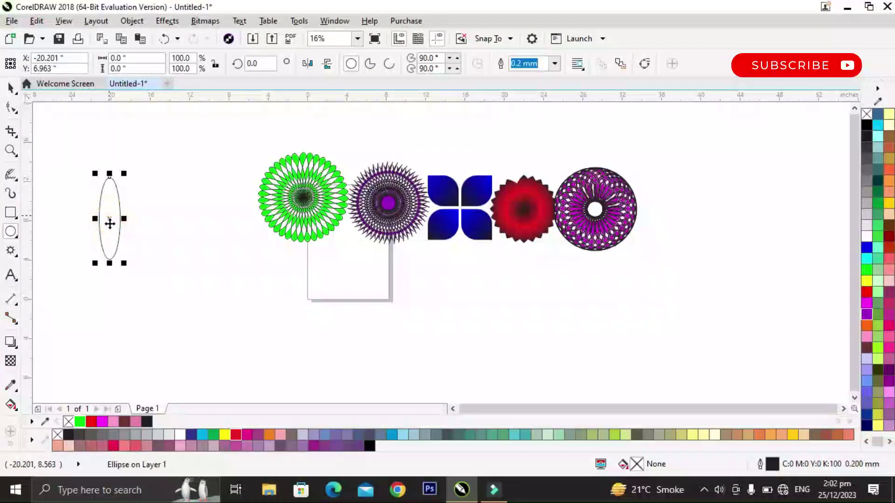
left_click(109, 219)
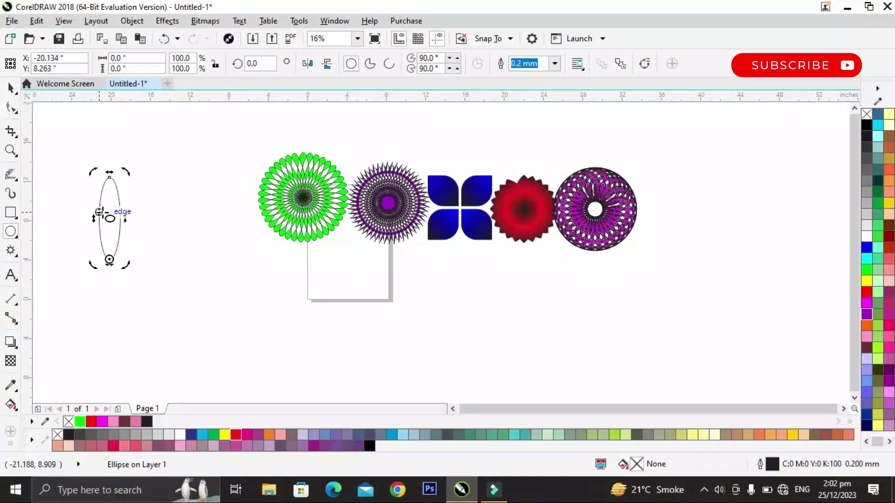
Rotate a copy of the ellipse about 20.6° clockwise around its own centre and repeat the rotated copy seven times
left_click_drag(124, 172, 135, 189)
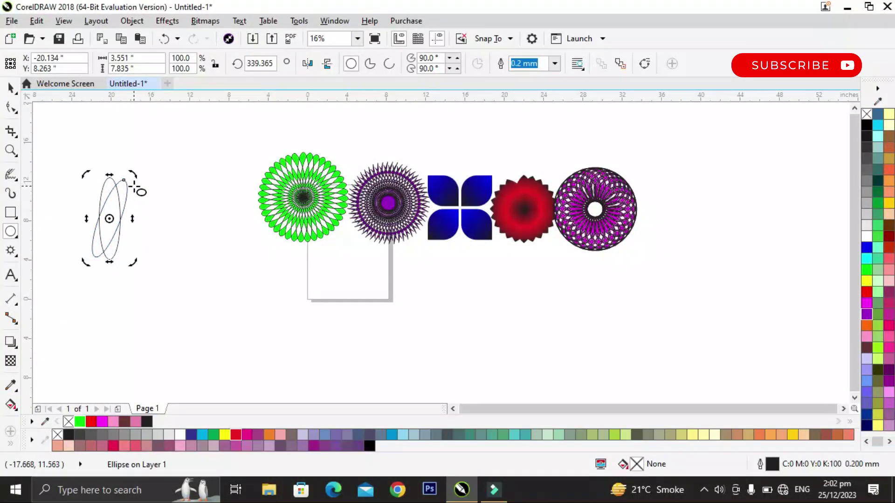
key("ctrl+r")
key("ctrl+r")
key("ctrl+r")
key("ctrl+r")
key("ctrl+r")
key("ctrl+r")
key("ctrl+r")
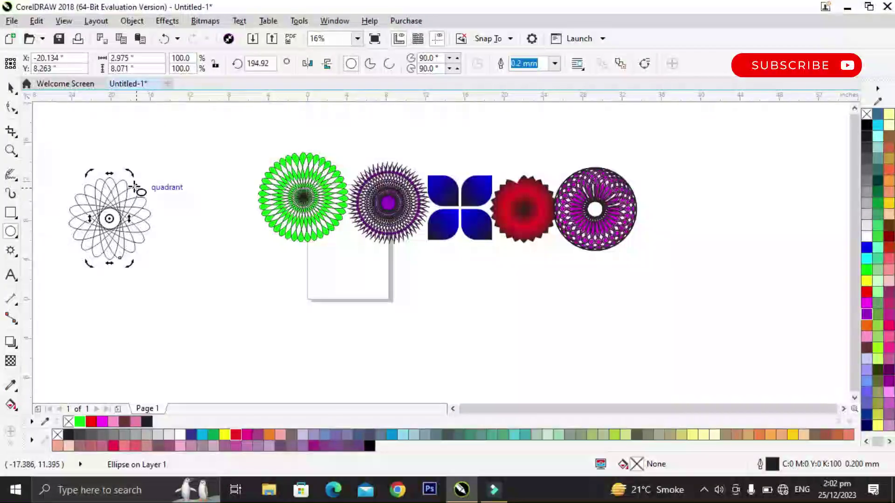
Fill the nine crossing ellipses with yellow (#FFFF00)
left_click(10, 87)
left_click_drag(44, 149, 178, 285)
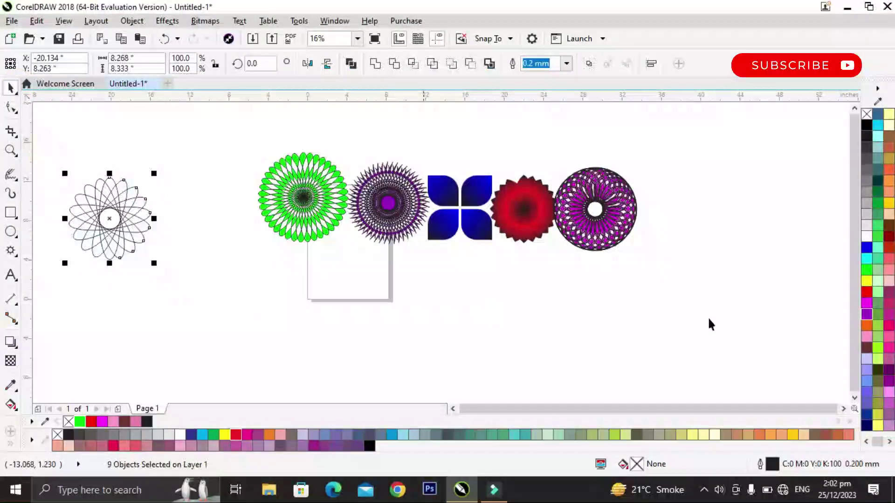
left_click(866, 271)
left_click(866, 282)
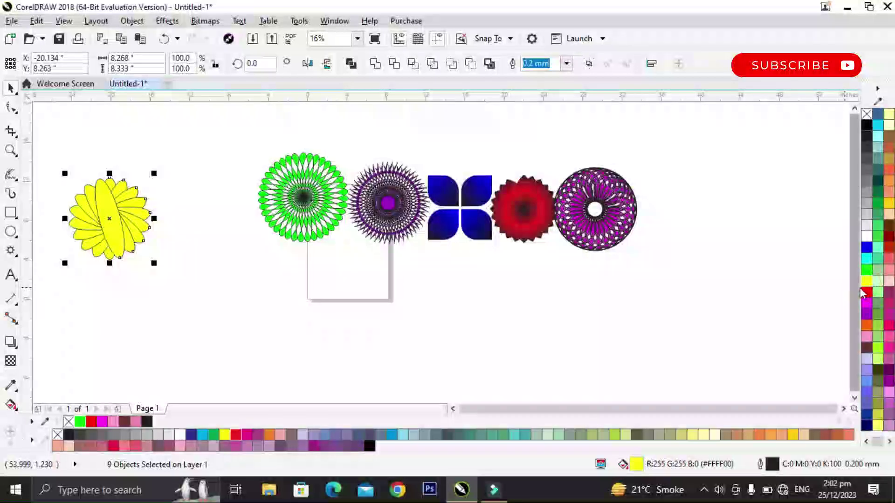
Combine the yellow ellipses into one curve and move it beside the green flower, to about X -9.13, Y 10.83 inches
key("ctrl+l")
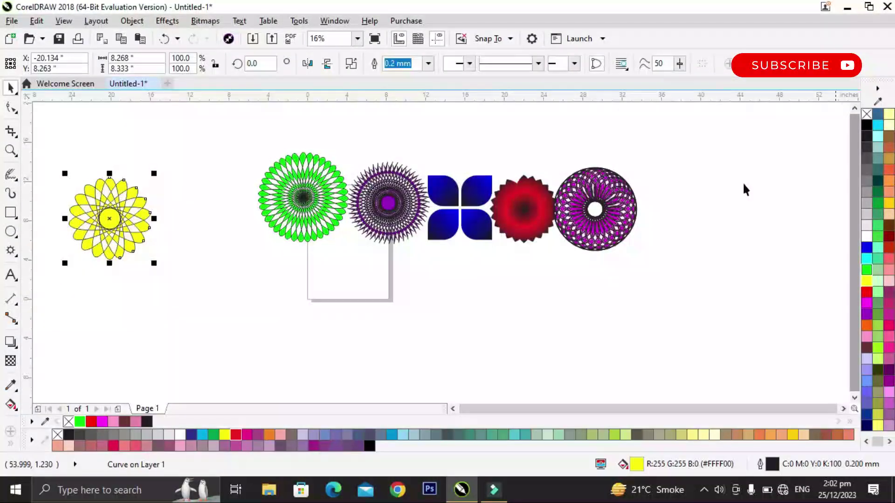
left_click_drag(109, 222, 217, 196)
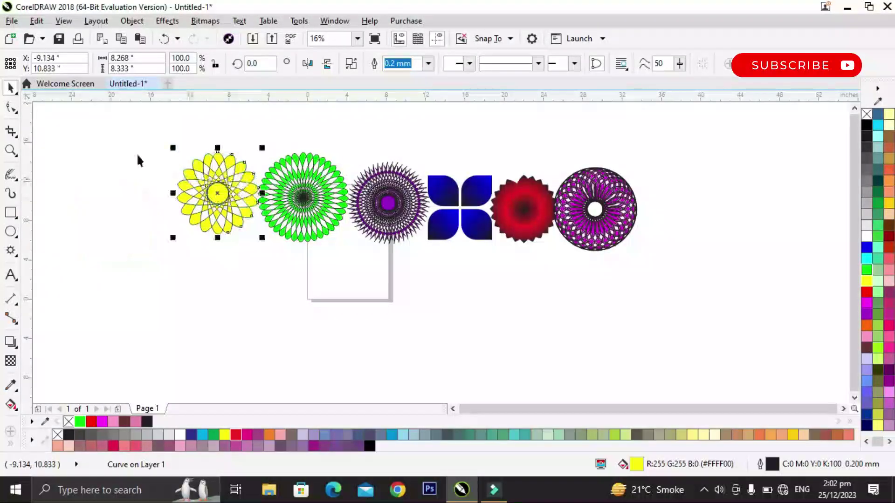
Remove the outlines from all six designs in the row
left_click_drag(103, 129, 700, 293)
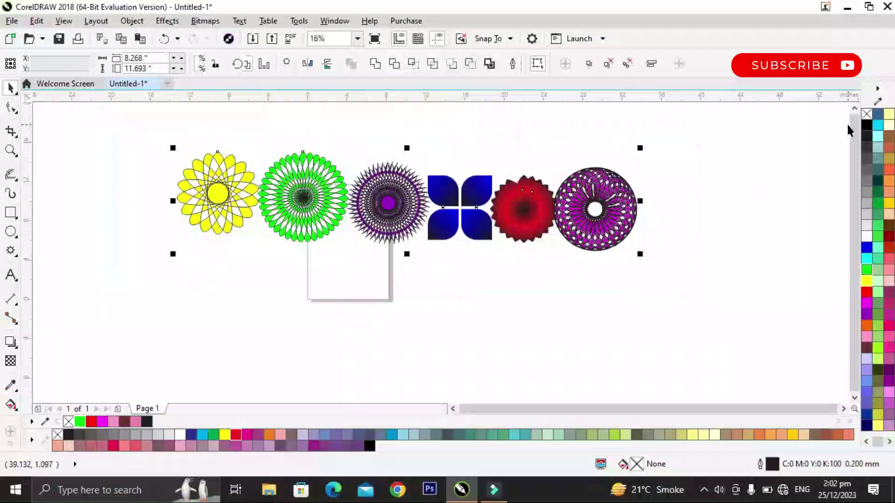
right_click(866, 115)
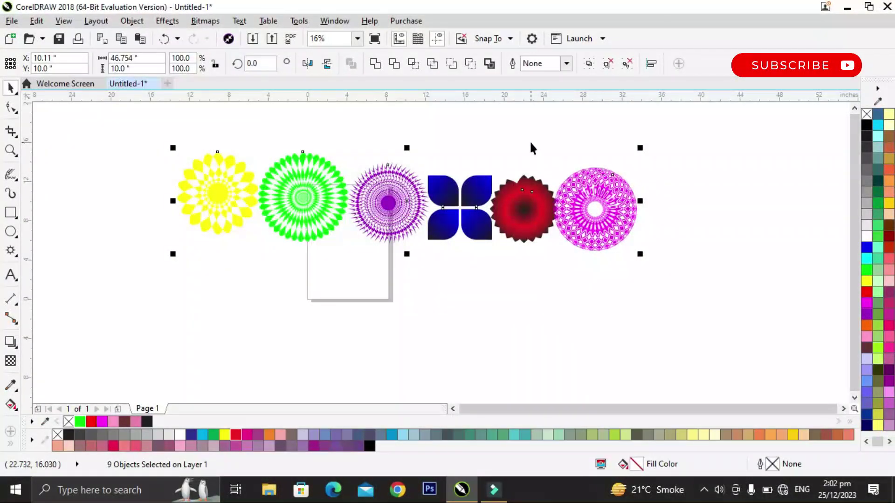
key("shift+F2")
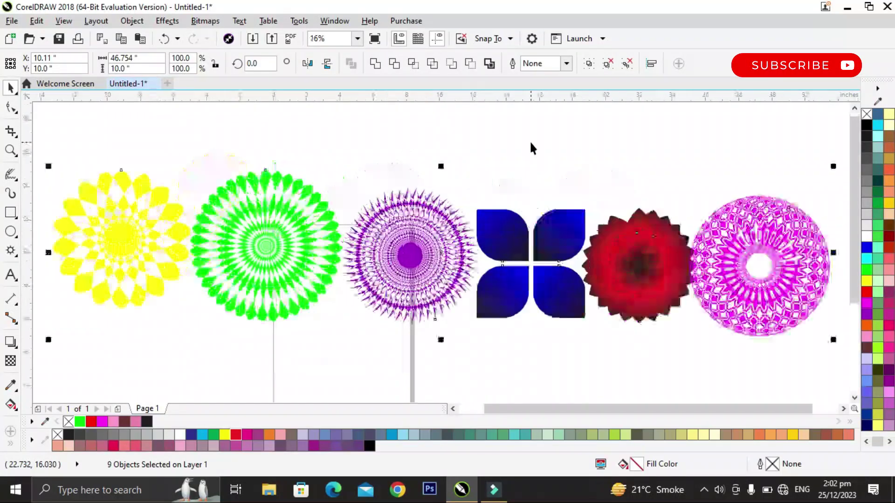